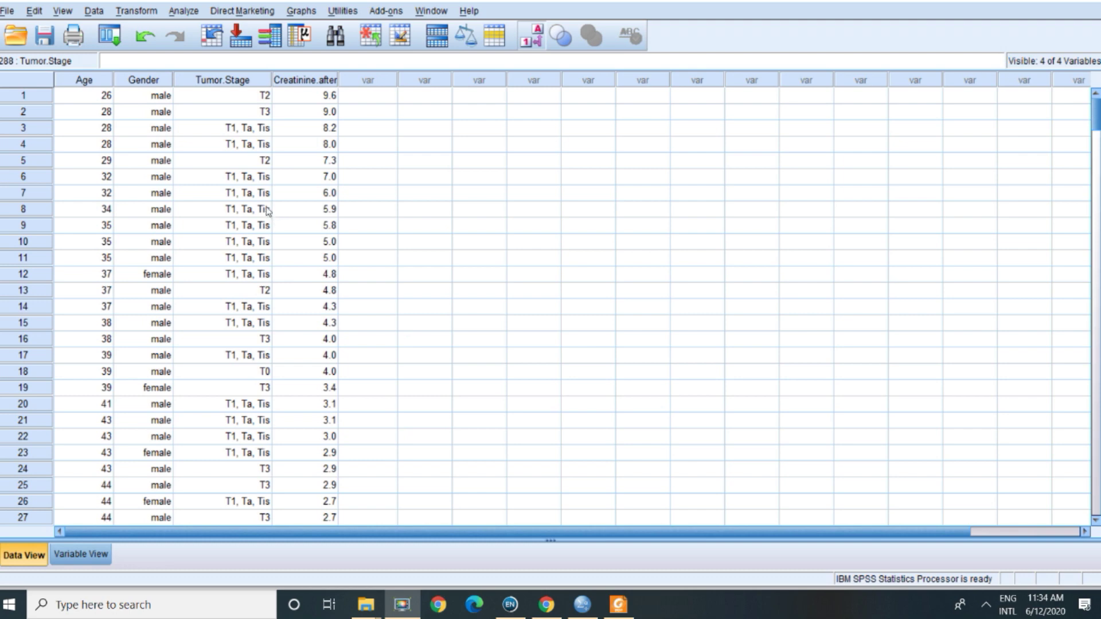
Review the Age, Gender, Tumor.Stage and Creatinine.after columns, then switch to the article PDF.
{"action": "left_click", "coordinate": [266, 209]}
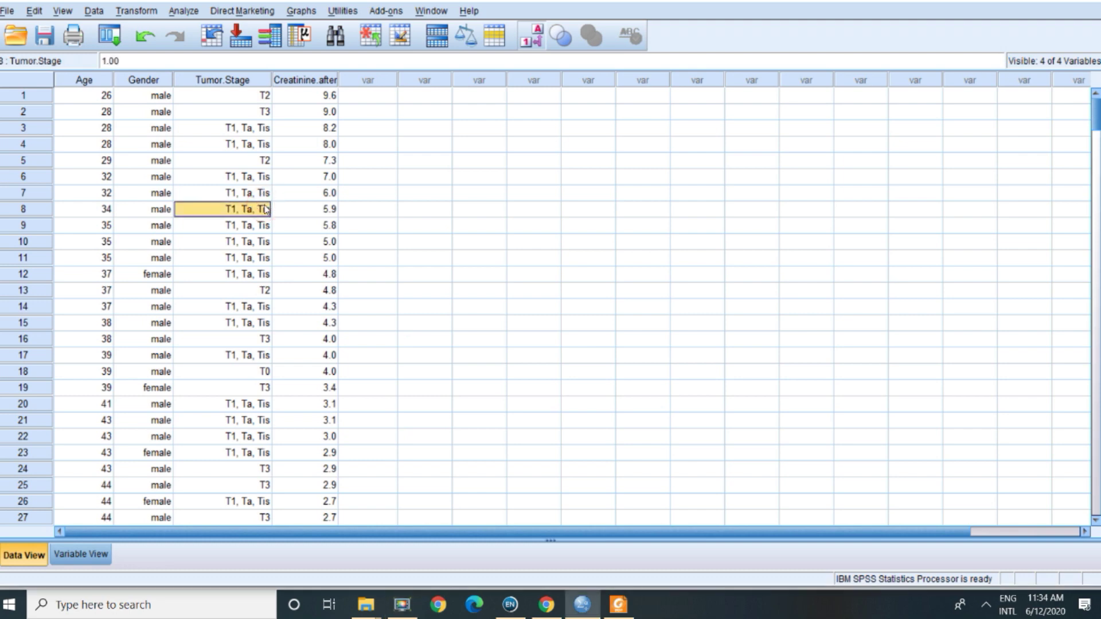
{"action": "left_click", "coordinate": [91, 83]}
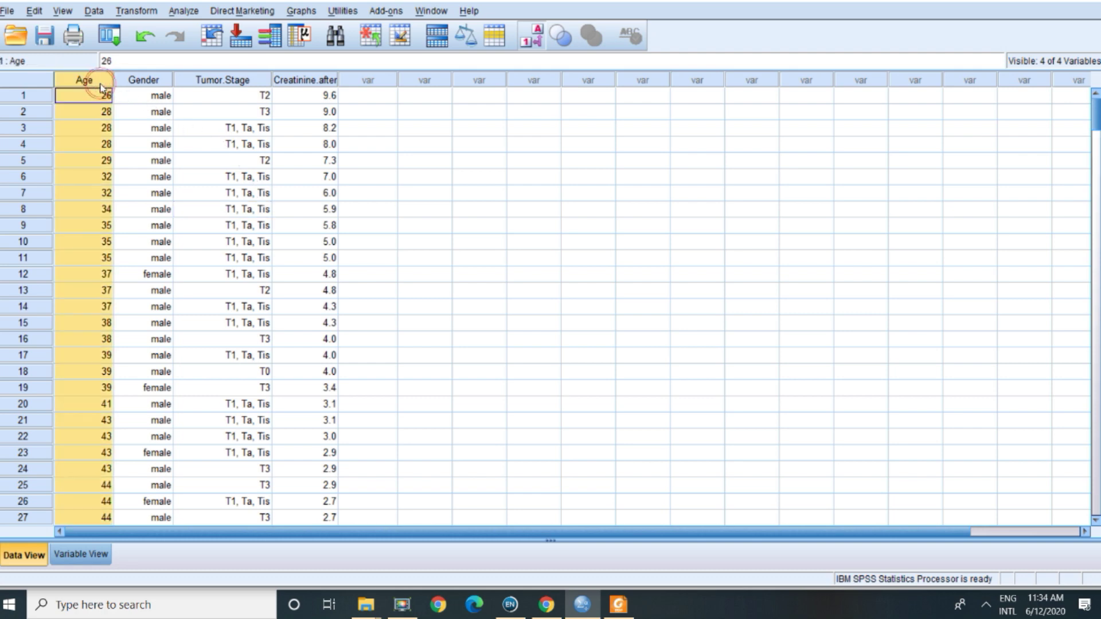
{"action": "left_click", "coordinate": [138, 83]}
{"action": "left_click", "coordinate": [222, 84]}
{"action": "left_click", "coordinate": [299, 85]}
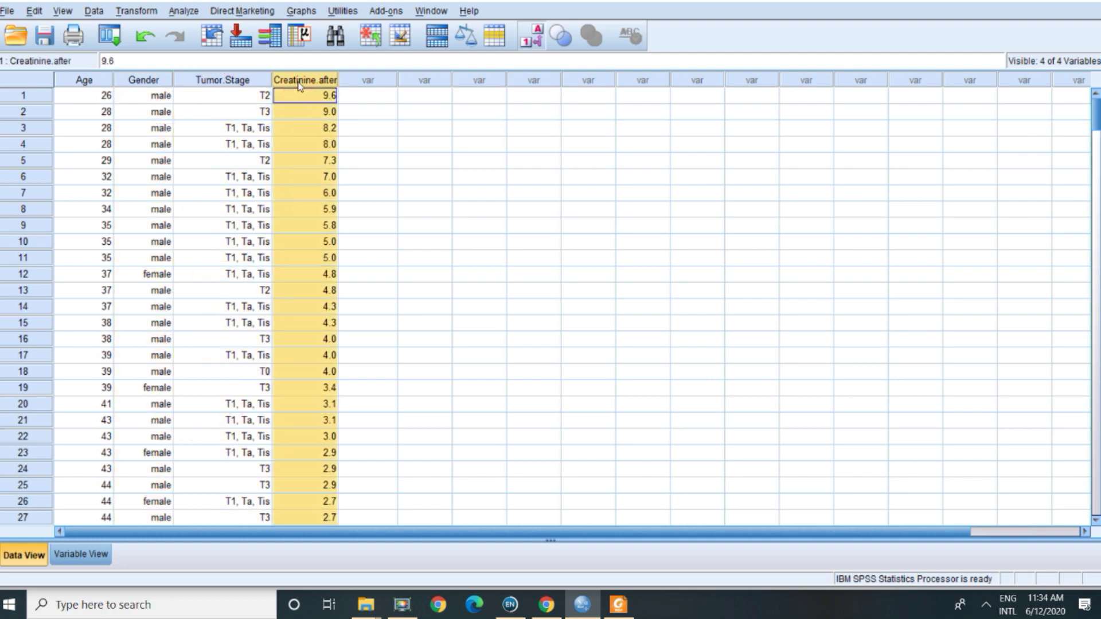
{"action": "key", "text": "alt+Tab"}
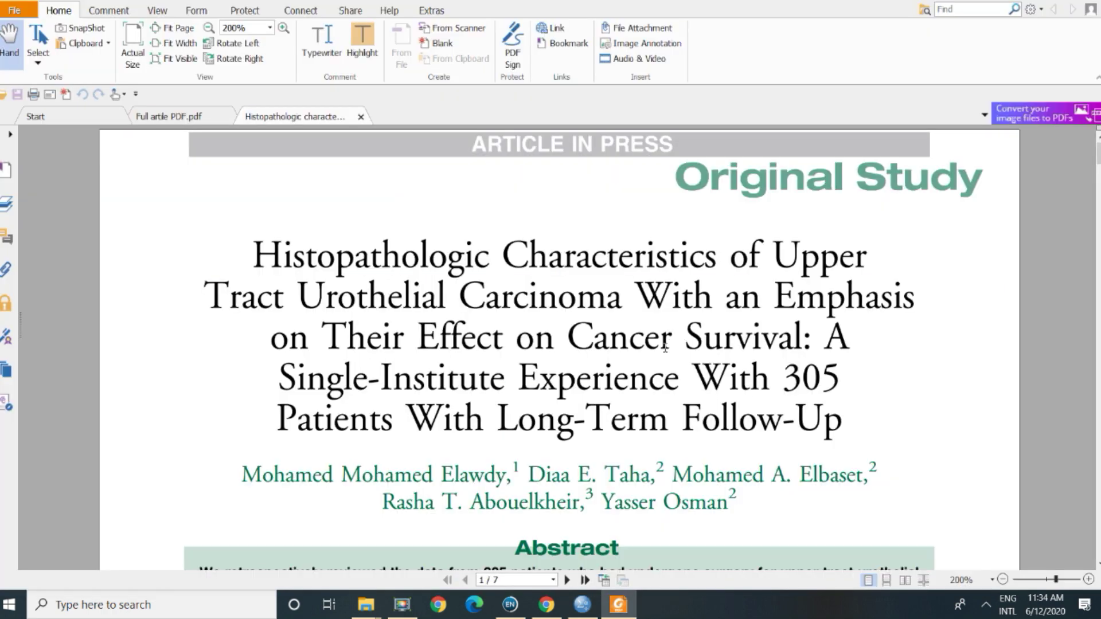
Read the article's Statistical Analysis, Results and Table 1 Stage rows, then return to SPSS.
{"action": "scroll", "coordinate": [665, 347], "scroll_direction": "down", "scroll_amount": 5}
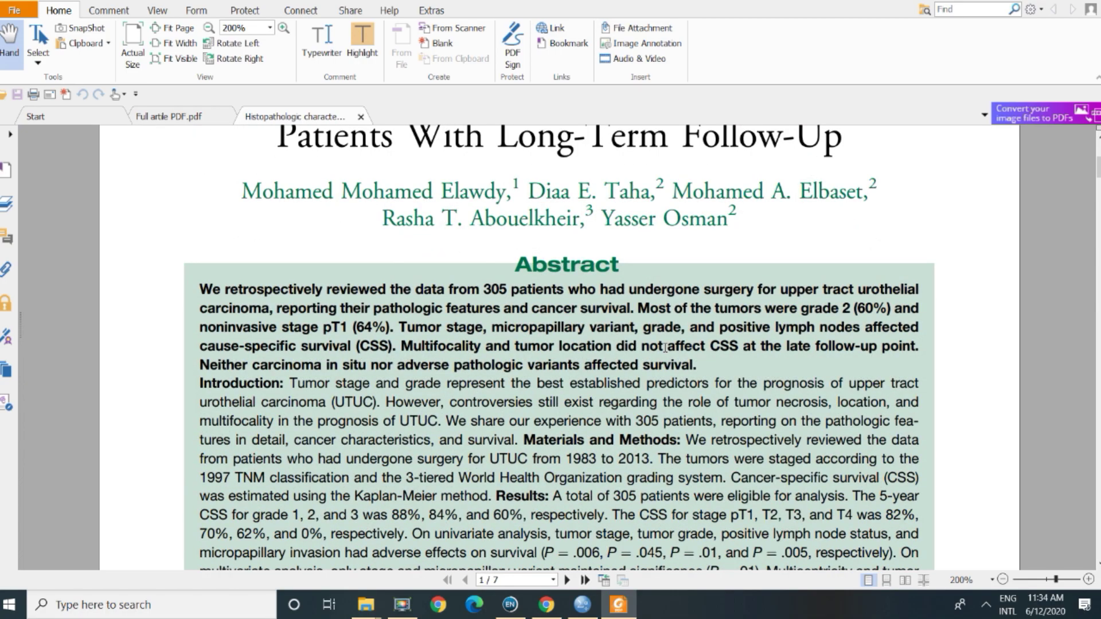
{"action": "scroll", "coordinate": [665, 346], "scroll_direction": "down", "scroll_amount": 15}
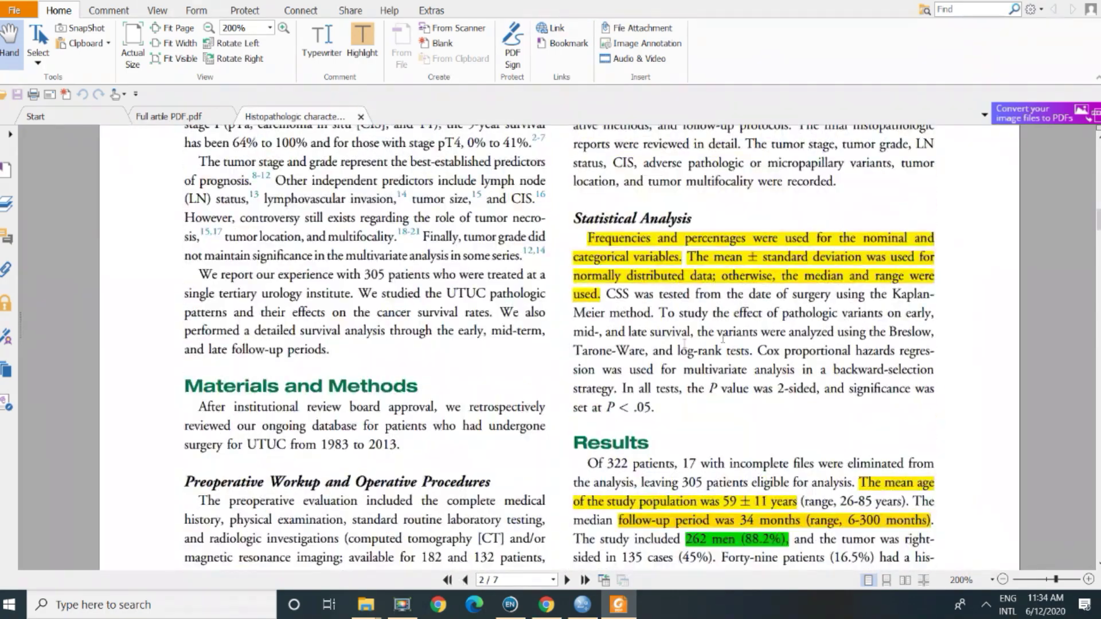
{"action": "scroll", "coordinate": [753, 326], "scroll_direction": "up", "scroll_amount": 2}
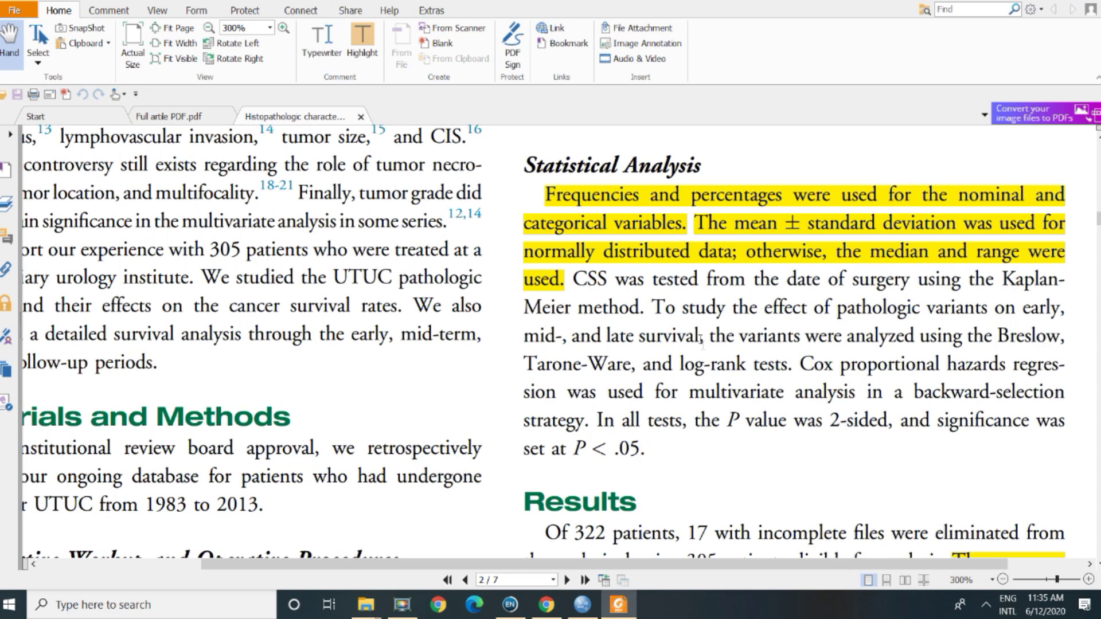
{"action": "scroll", "coordinate": [985, 508], "scroll_direction": "down", "scroll_amount": 1}
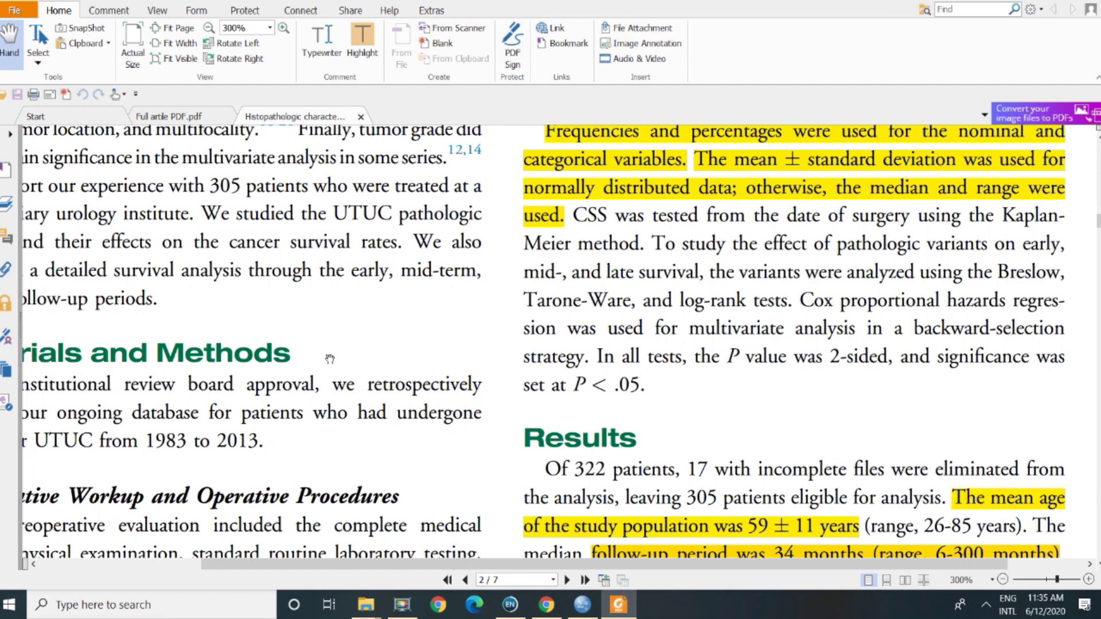
{"action": "scroll", "coordinate": [330, 359], "scroll_direction": "down", "scroll_amount": 2, "text": "ctrl"}
{"action": "scroll", "coordinate": [329, 359], "scroll_direction": "down", "scroll_amount": 10}
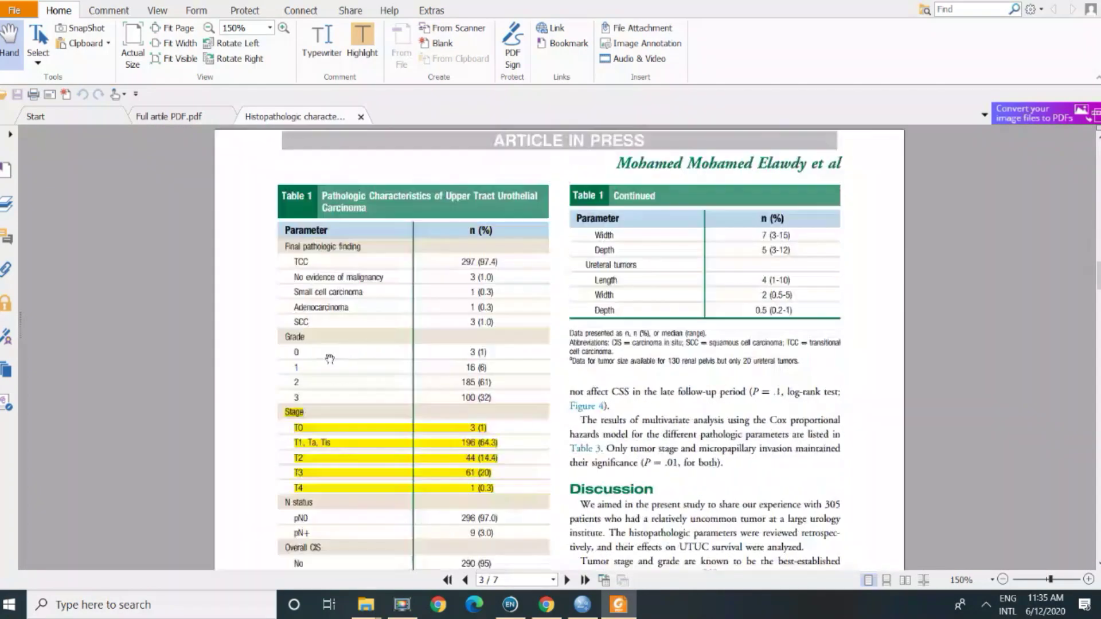
{"action": "scroll", "coordinate": [330, 359], "scroll_direction": "up", "scroll_amount": 2, "text": "ctrl"}
{"action": "scroll", "coordinate": [330, 359], "scroll_direction": "down", "scroll_amount": 2}
{"action": "scroll", "coordinate": [329, 358], "scroll_direction": "up", "scroll_amount": 2}
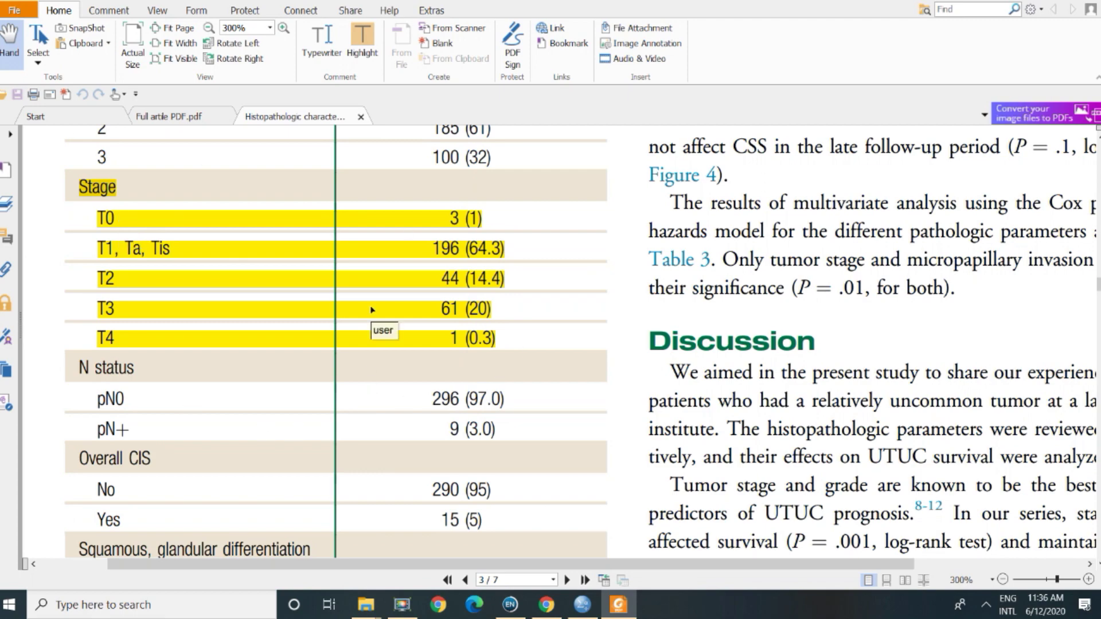
{"action": "key", "text": "alt+Tab"}
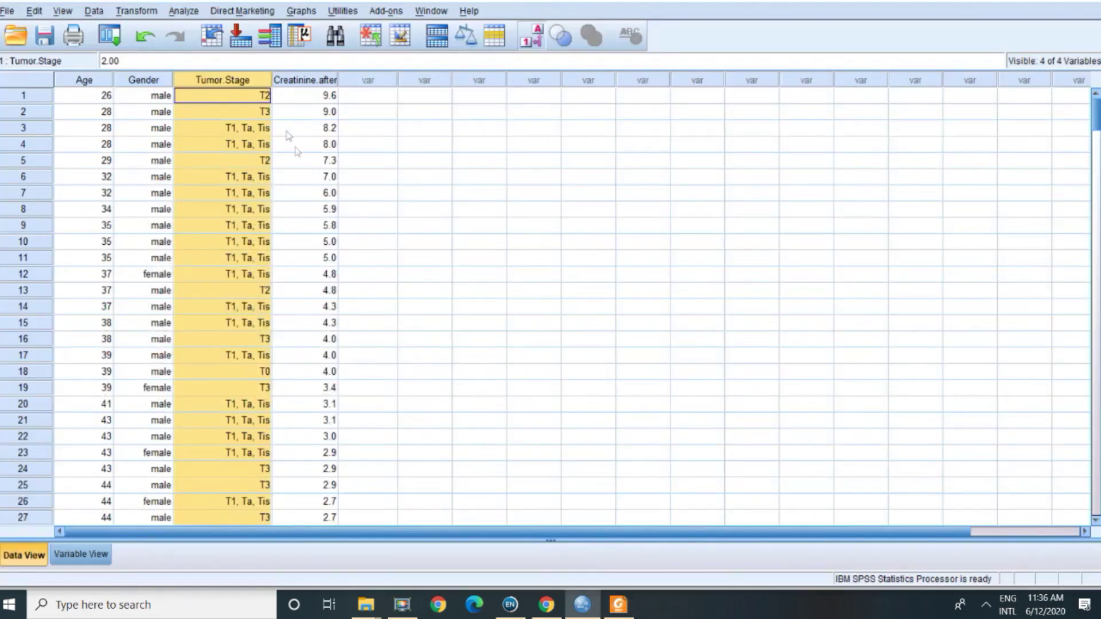
Run Frequencies on Tumor.Stage, giving 305 valid cases with T1, Ta, Tis at 64.3%.
{"action": "left_click", "coordinate": [192, 12]}
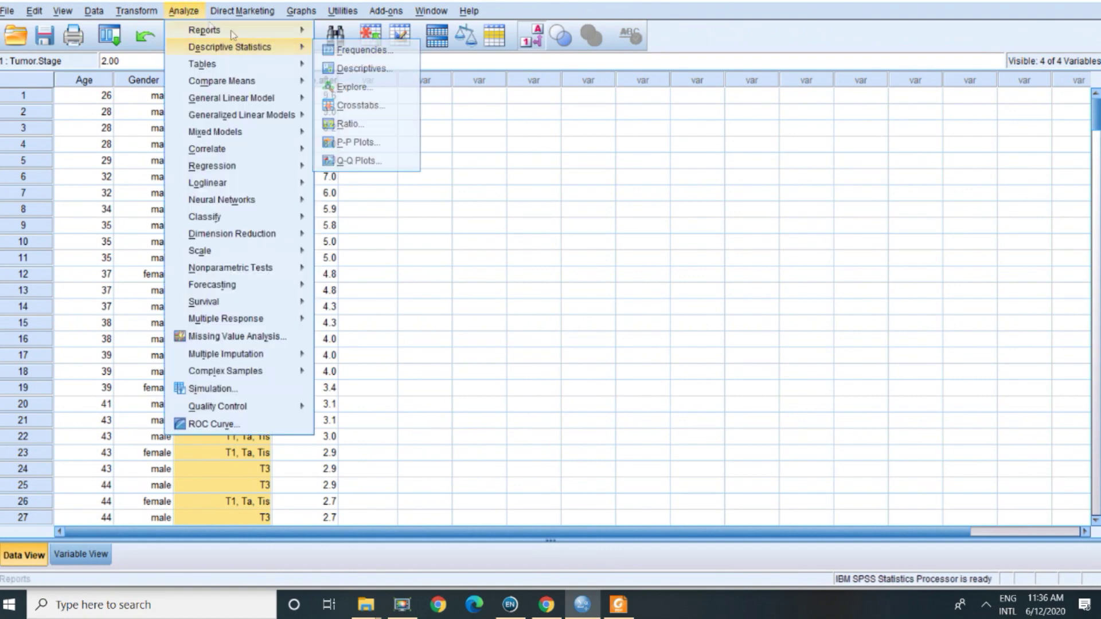
{"action": "mouse_move", "coordinate": [229, 47]}
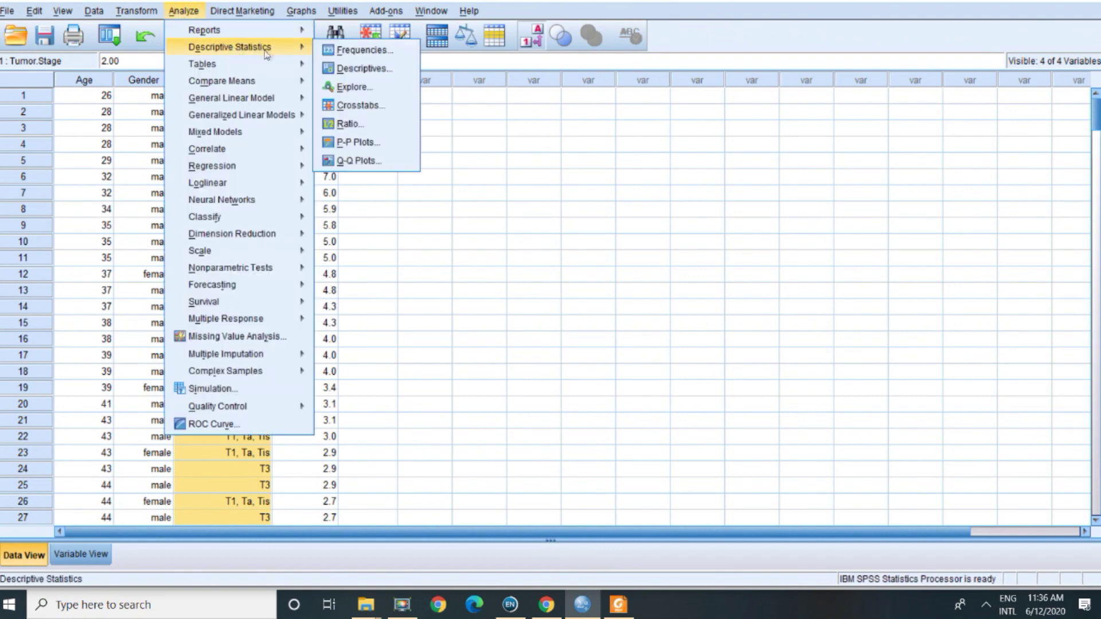
{"action": "left_click", "coordinate": [344, 50]}
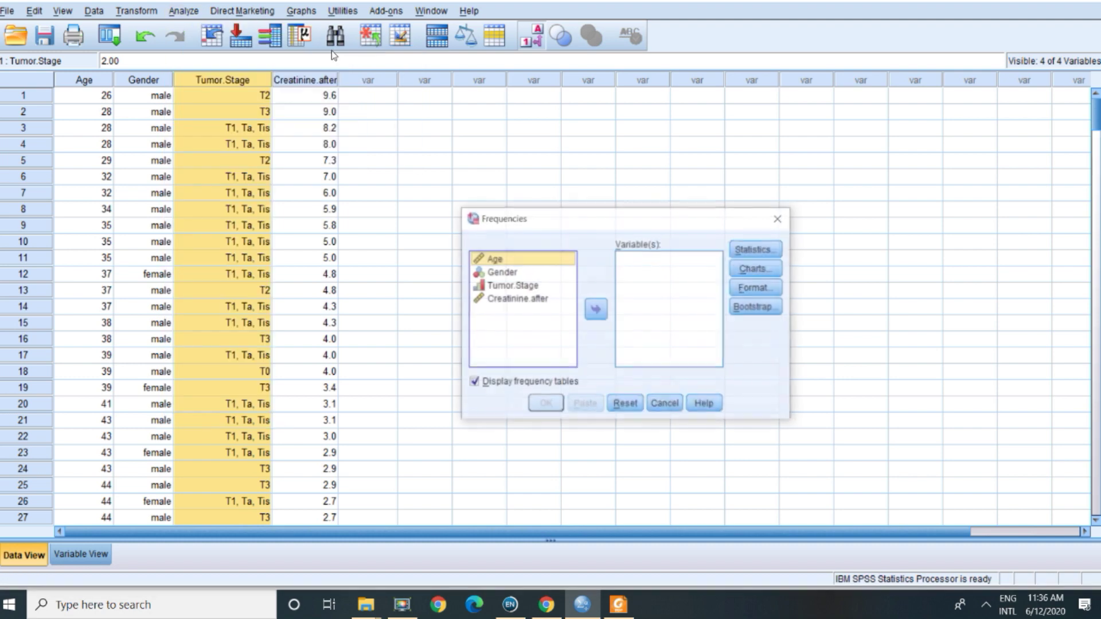
{"action": "left_click", "coordinate": [534, 285]}
{"action": "left_click", "coordinate": [594, 310]}
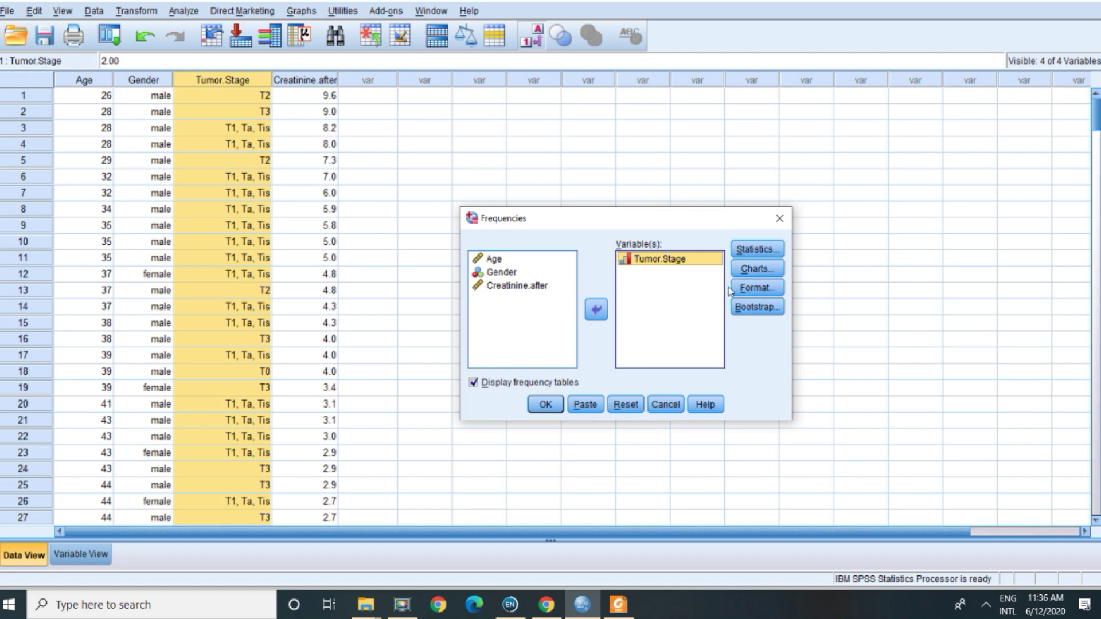
{"action": "left_click", "coordinate": [558, 404]}
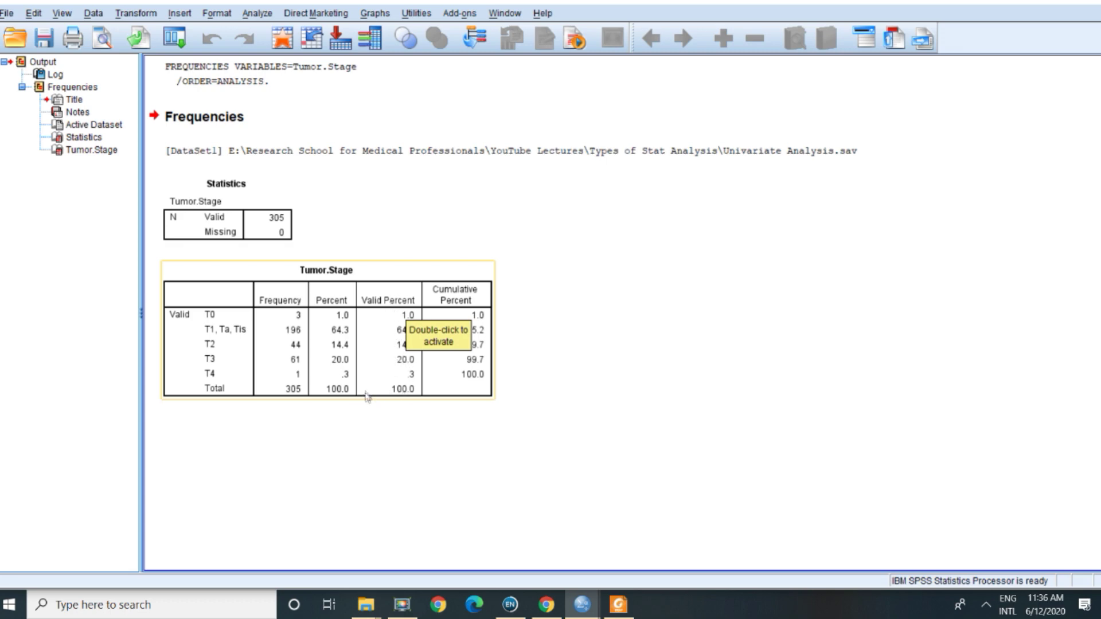
Select the Tumor.Stage frequency table, then bring up the article's Stage rows alongside it.
{"action": "left_click", "coordinate": [294, 337]}
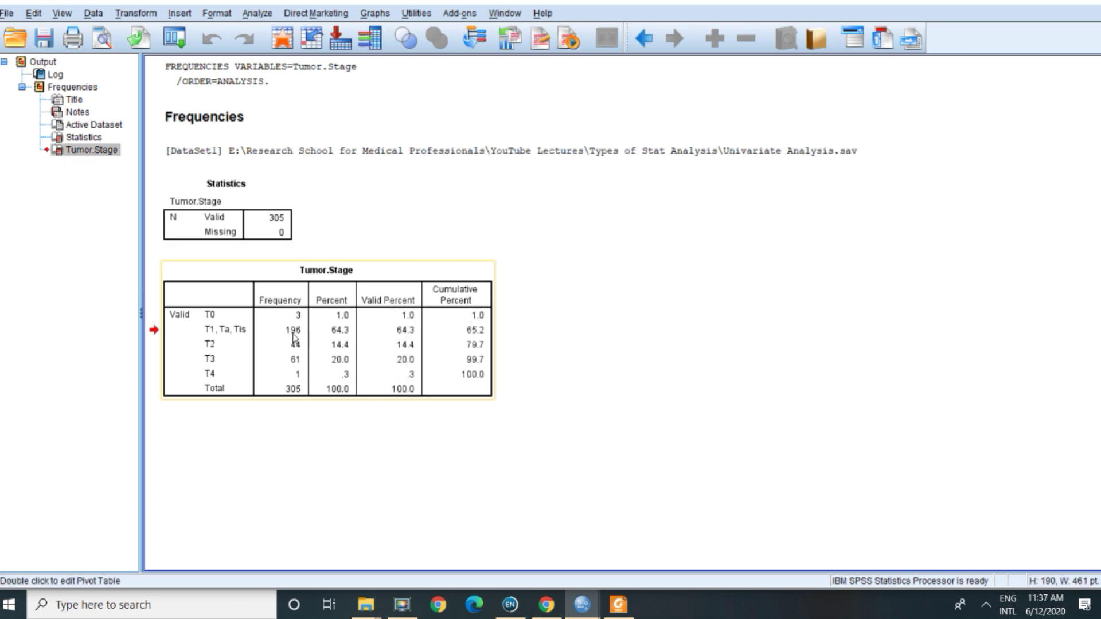
{"action": "left_click", "coordinate": [618, 604]}
{"action": "scroll", "coordinate": [363, 286], "scroll_direction": "up", "scroll_amount": 1}
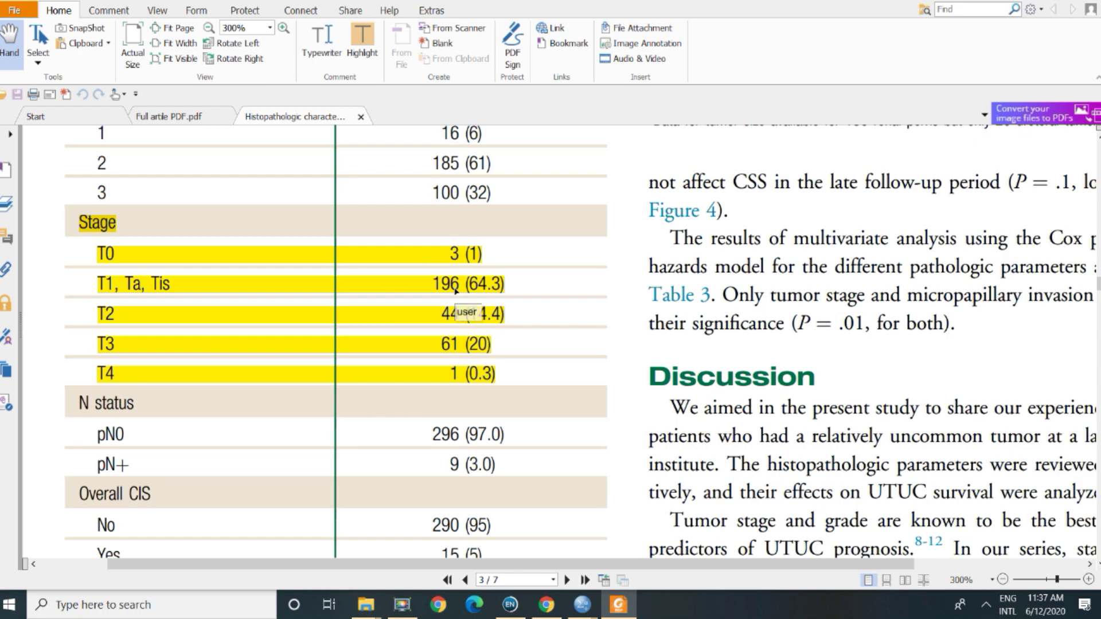
Compare the article's Stage counts with the SPSS output's T2 14.4% and T3 20.0%.
{"action": "key", "text": "alt+Tab"}
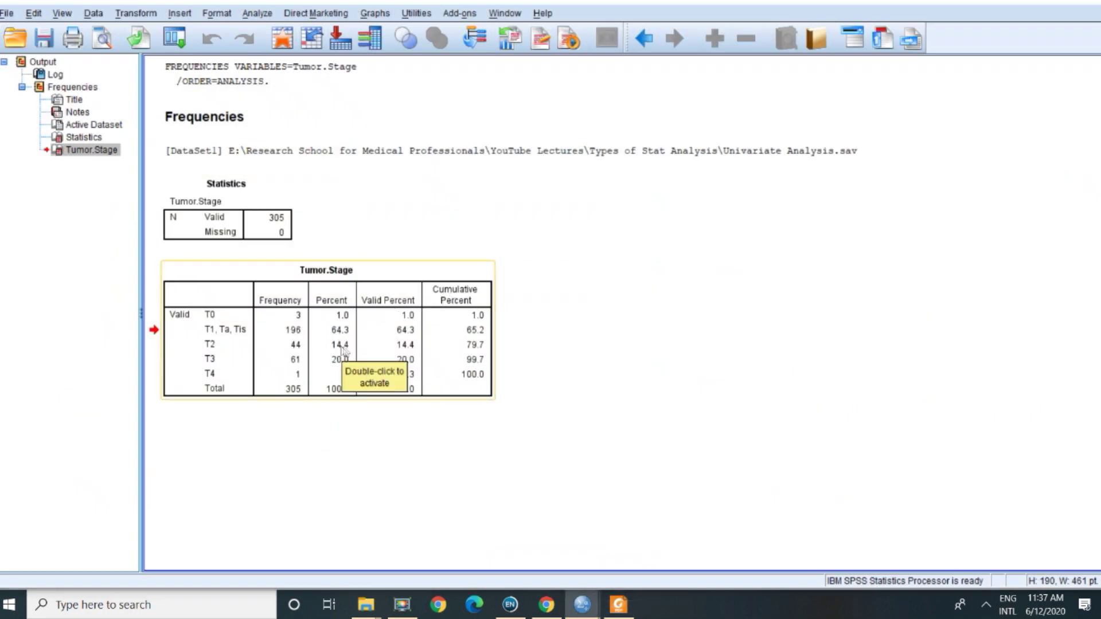
{"action": "key", "text": "alt+Tab"}
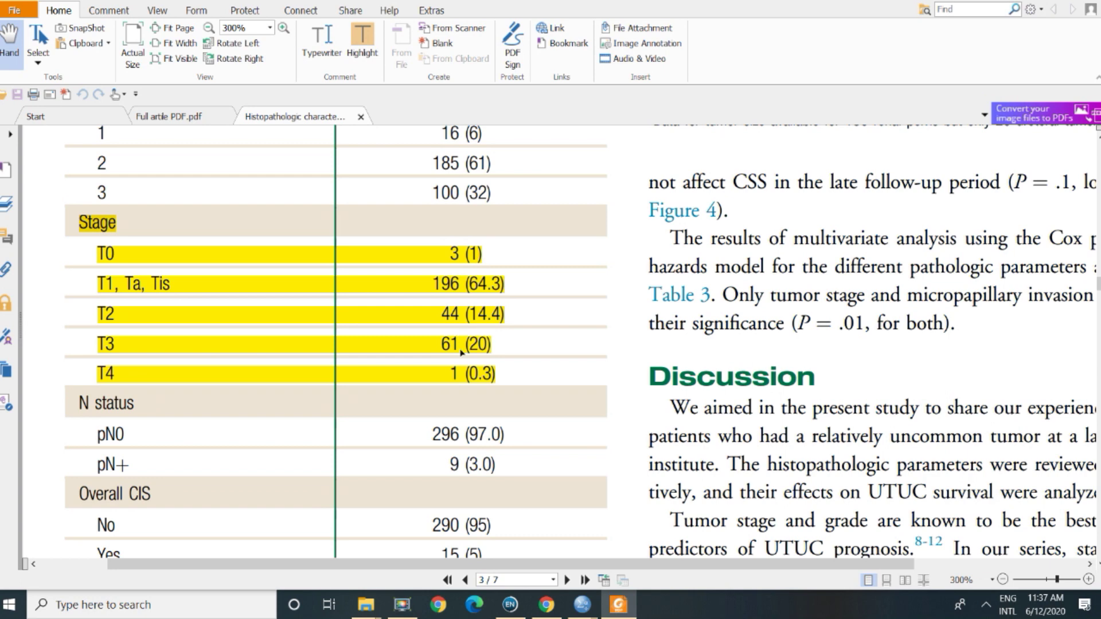
{"action": "key", "text": "alt+Tab"}
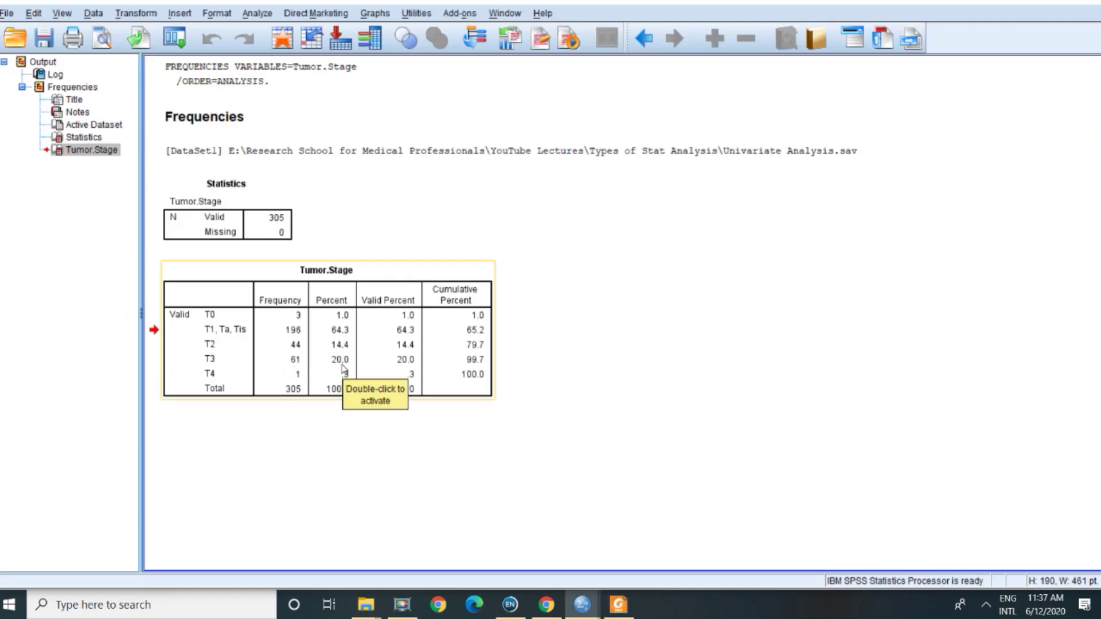
{"action": "left_click", "coordinate": [257, 13]}
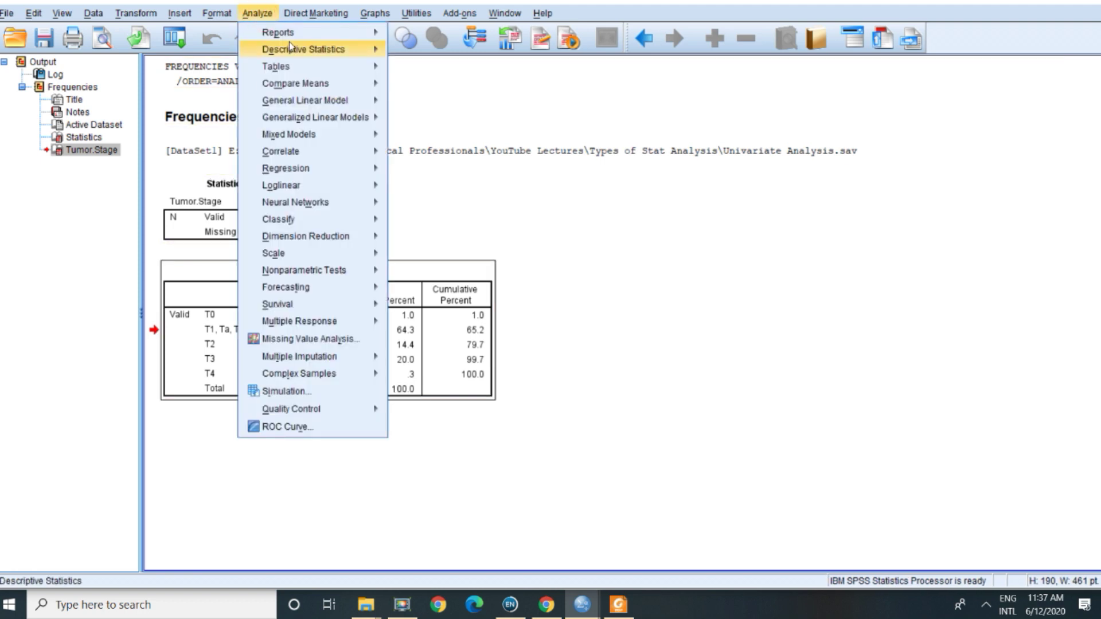
Rerun Frequencies with Gender and Tumor.Stage together as the analysed variables.
{"action": "mouse_move", "coordinate": [295, 50]}
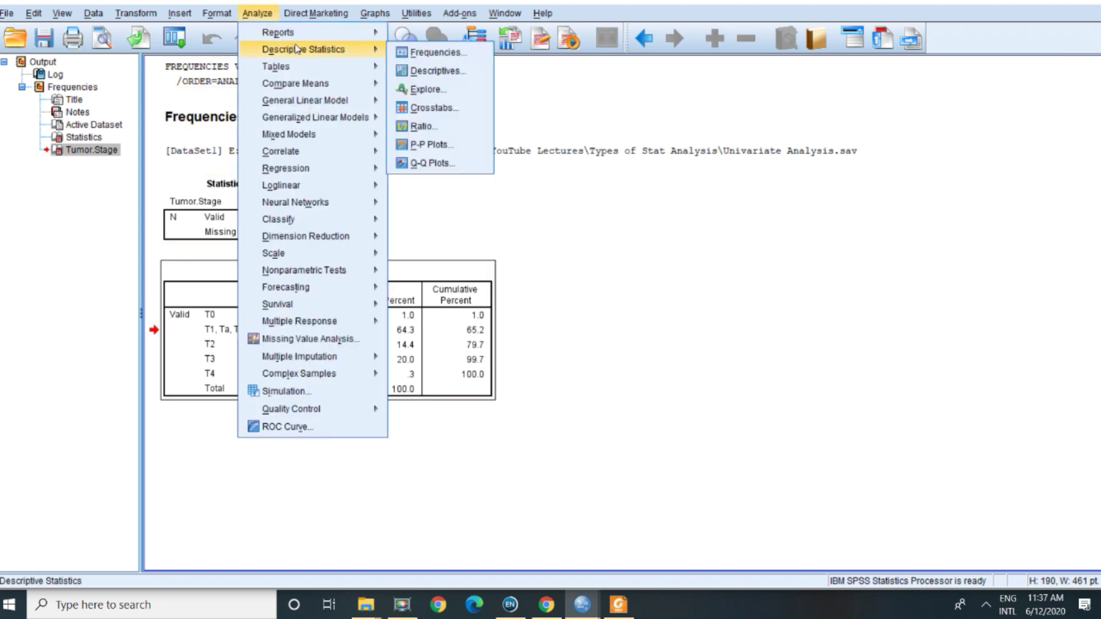
{"action": "left_click", "coordinate": [400, 53]}
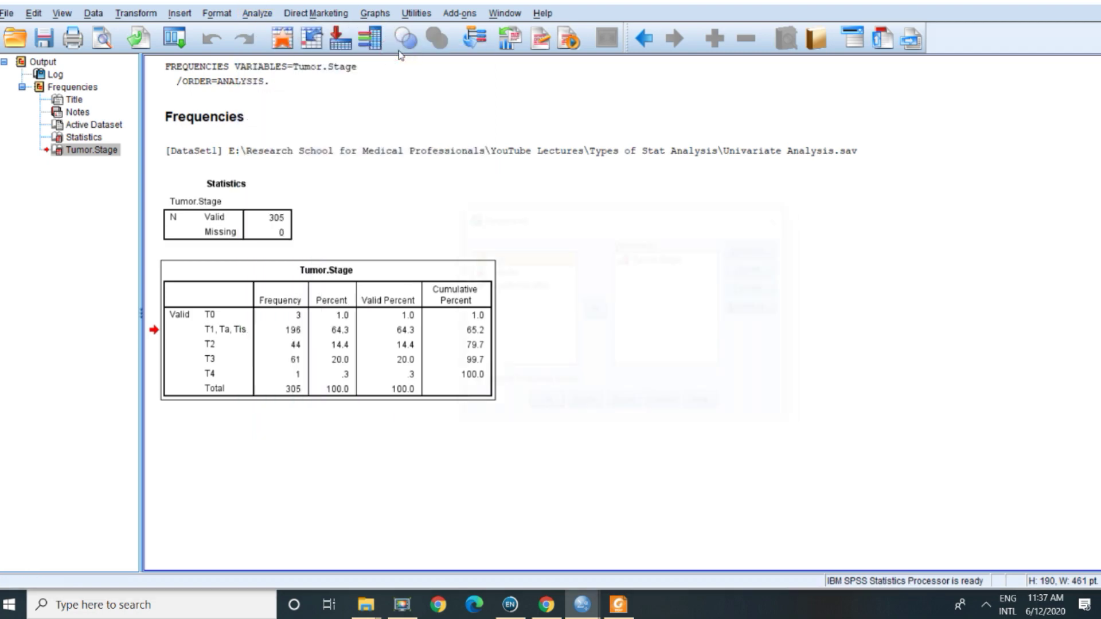
{"action": "left_click", "coordinate": [619, 278]}
{"action": "left_click", "coordinate": [596, 309]}
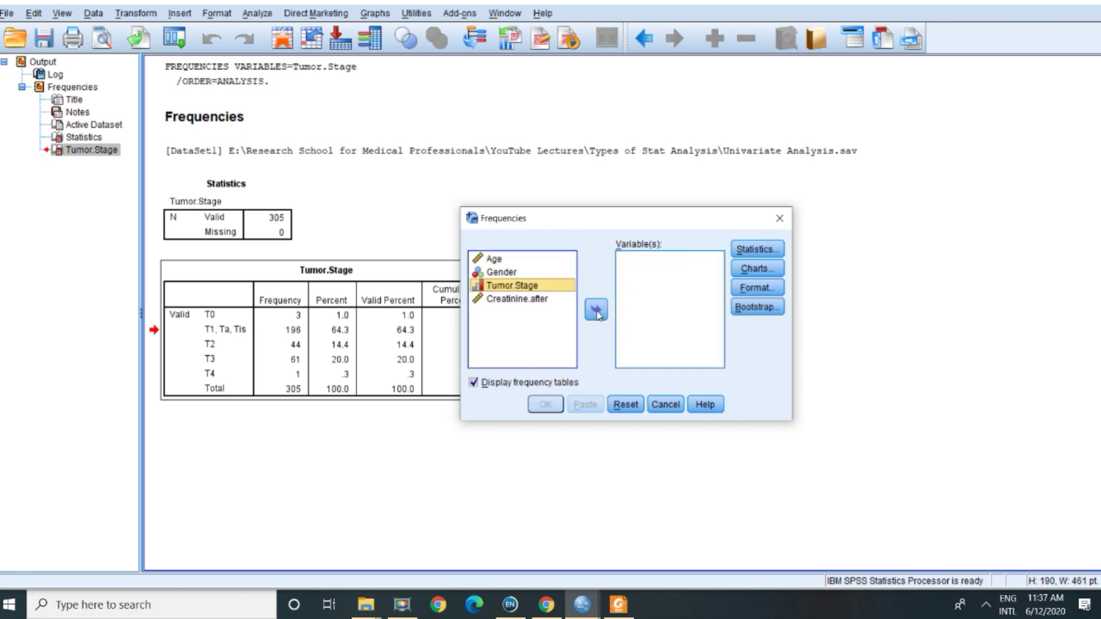
{"action": "left_click", "coordinate": [502, 276]}
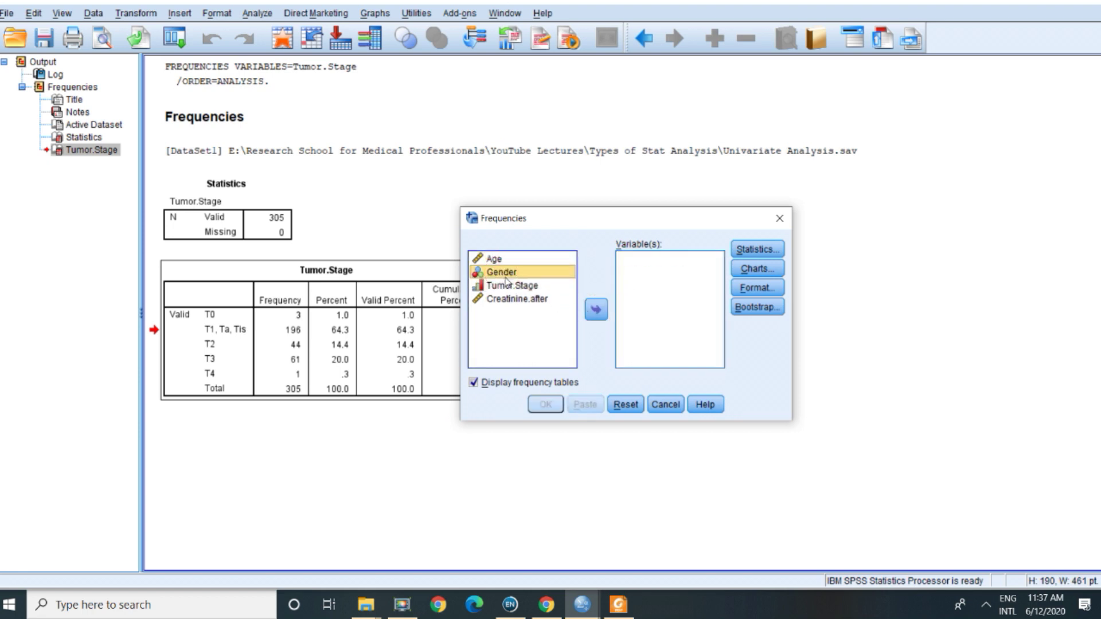
{"action": "left_click", "coordinate": [509, 286], "text": "ctrl"}
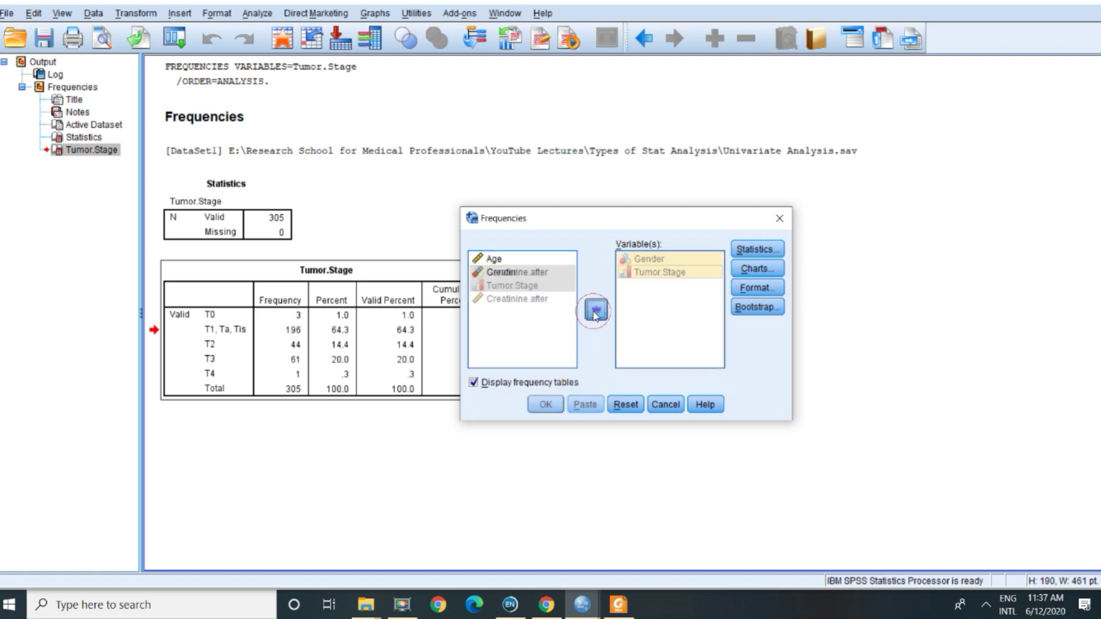
{"action": "left_click", "coordinate": [545, 405]}
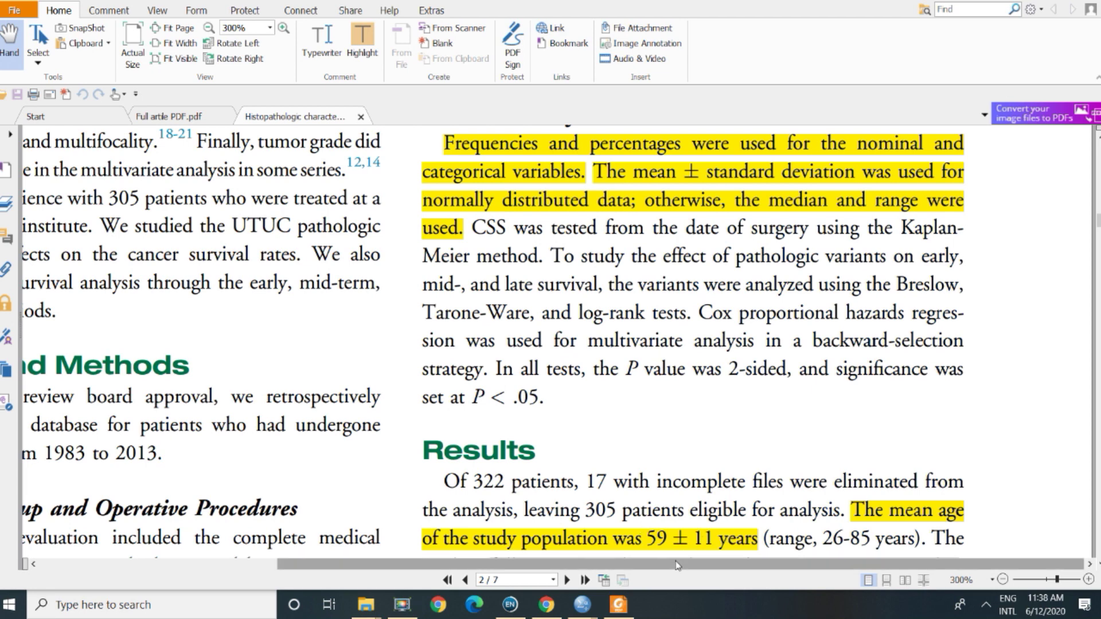
Bring the Univariate Analysis.sav data sheet forward and open the Descriptive Statistics menu.
{"action": "mouse_move", "coordinate": [583, 607]}
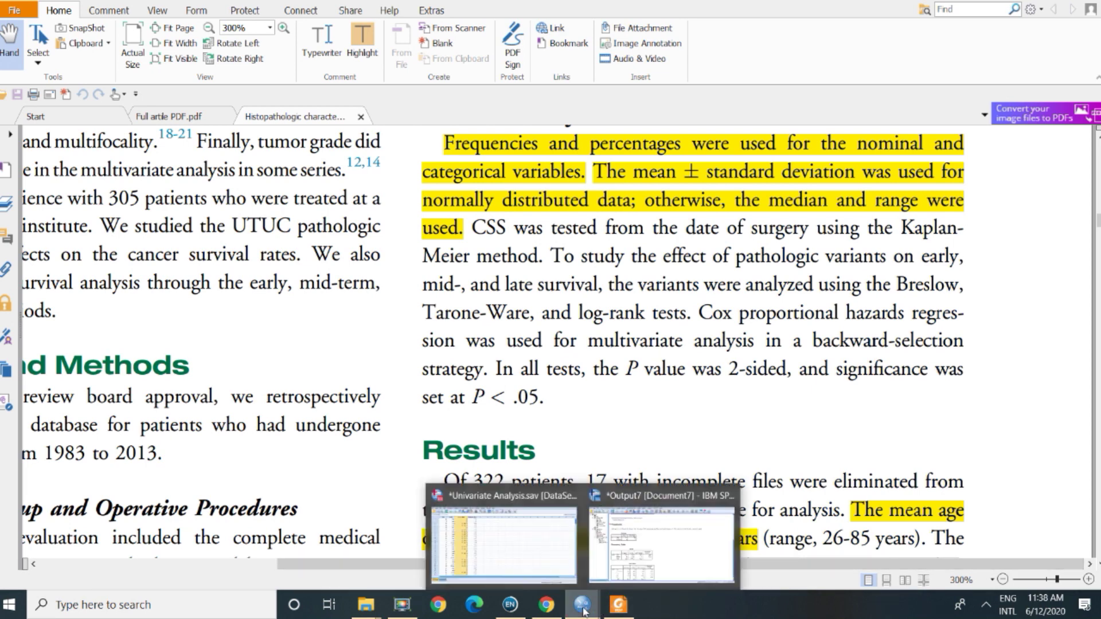
{"action": "left_click", "coordinate": [504, 542]}
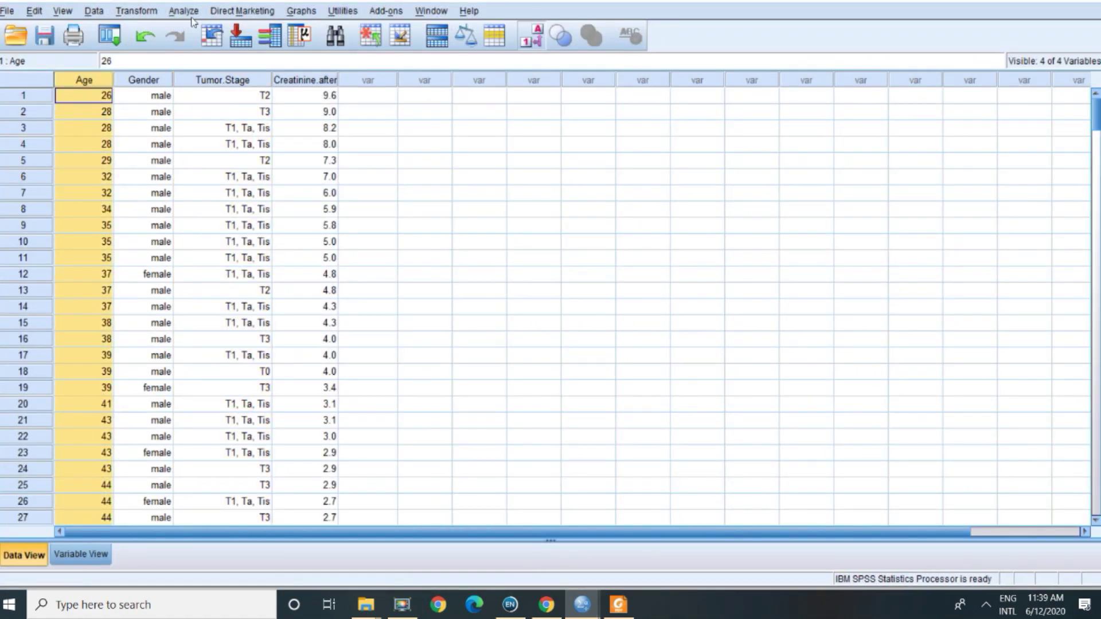
{"action": "left_click", "coordinate": [185, 11]}
{"action": "mouse_move", "coordinate": [247, 47]}
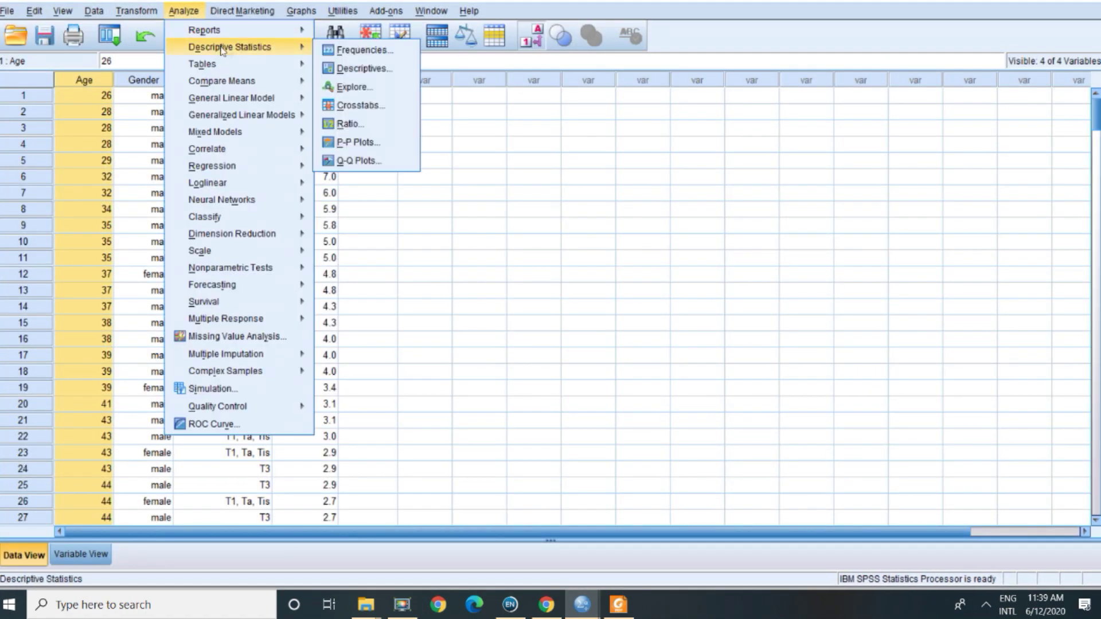
Run Descriptives on Age (mean 59.16, SD 11.066) and switch to the article for comparison.
{"action": "left_click", "coordinate": [360, 70]}
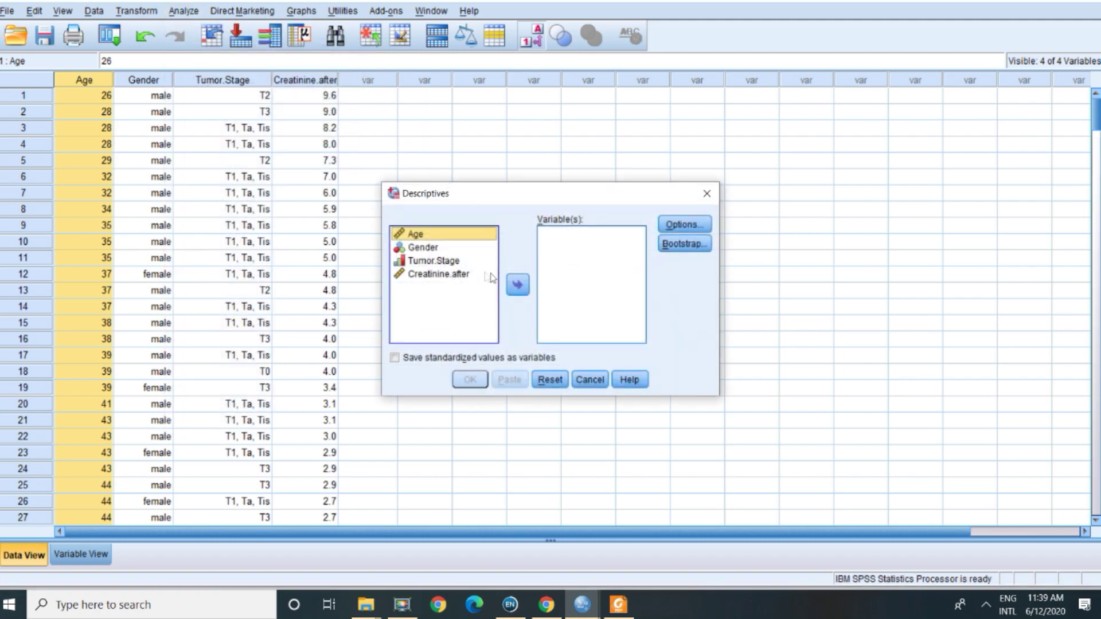
{"action": "left_click", "coordinate": [514, 285]}
{"action": "left_click", "coordinate": [471, 379]}
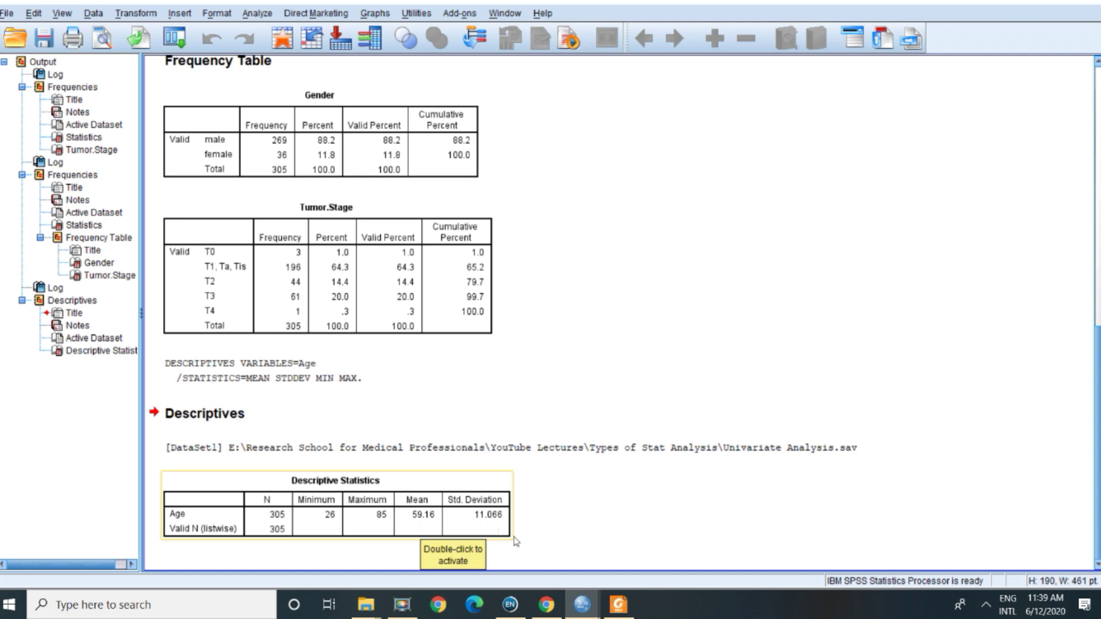
{"action": "left_click", "coordinate": [618, 605]}
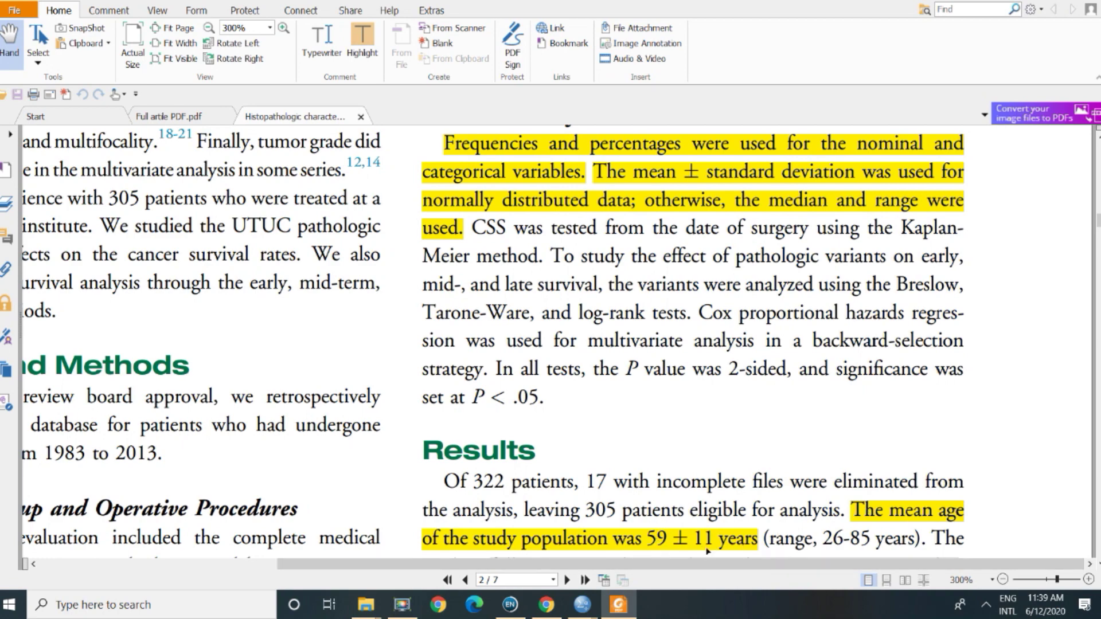
Check the article's 59 ± 11 years against SPSS and return to the output.
{"action": "left_click", "coordinate": [582, 605]}
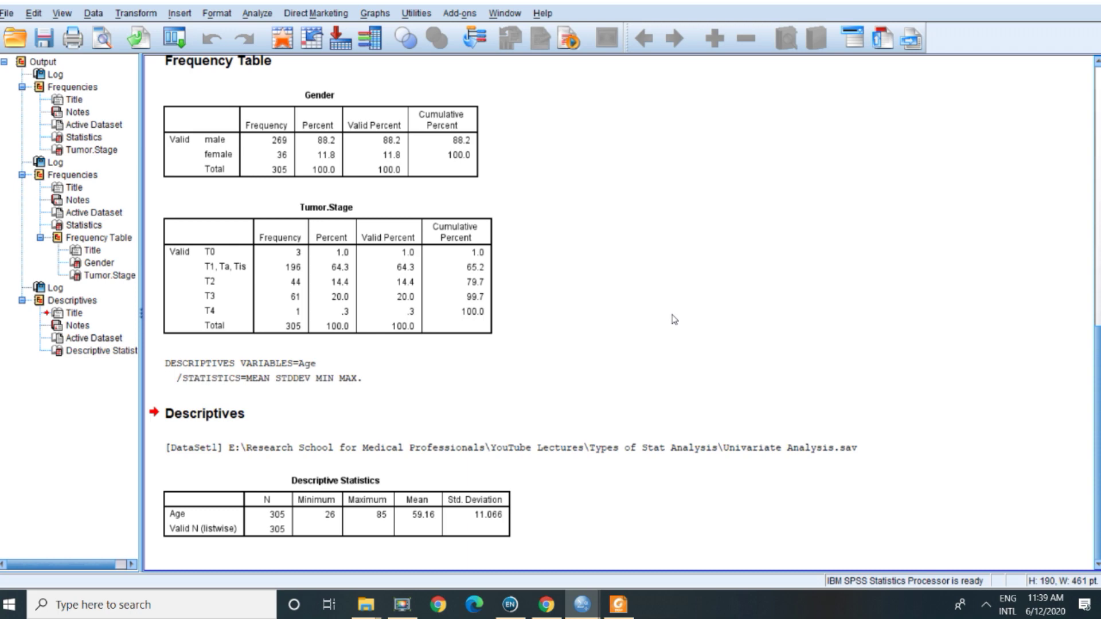
Run Descriptives on Age and Creatinine.after, giving Creatinine.after mean 2.267, SD 1.9651.
{"action": "left_click", "coordinate": [257, 12]}
{"action": "mouse_move", "coordinate": [304, 49]}
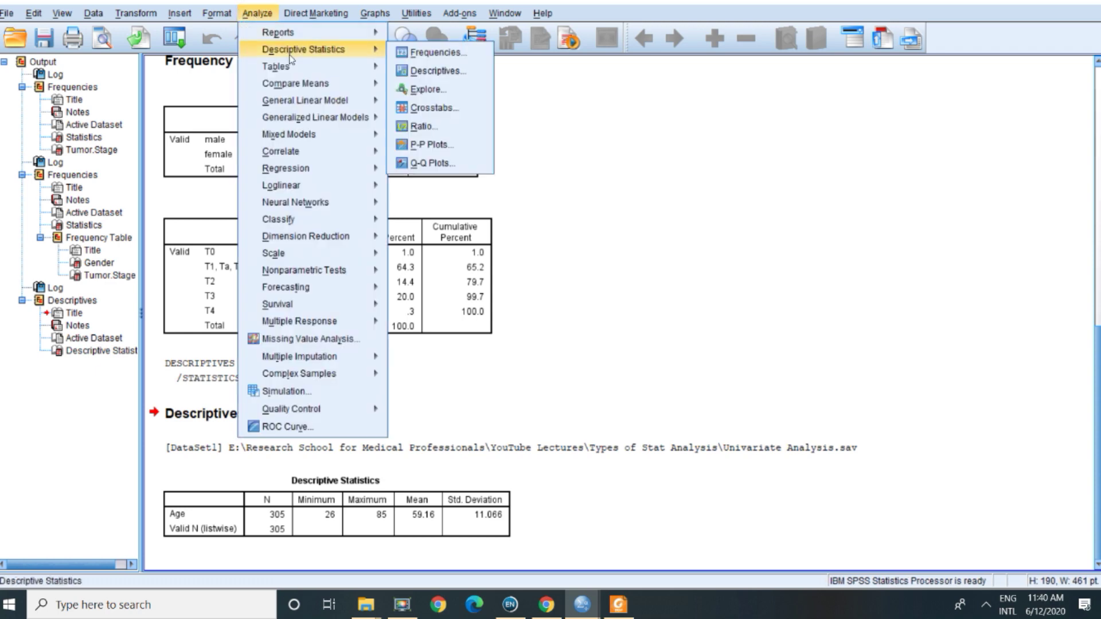
{"action": "left_click", "coordinate": [428, 70]}
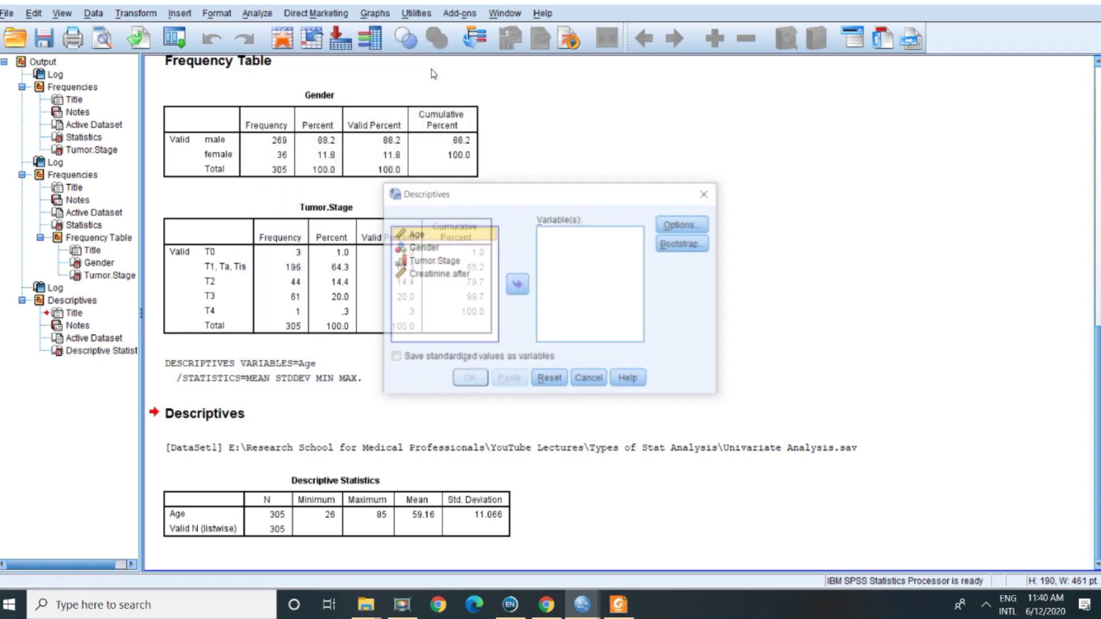
{"action": "left_click", "coordinate": [439, 274], "text": "ctrl"}
{"action": "left_click", "coordinate": [517, 284]}
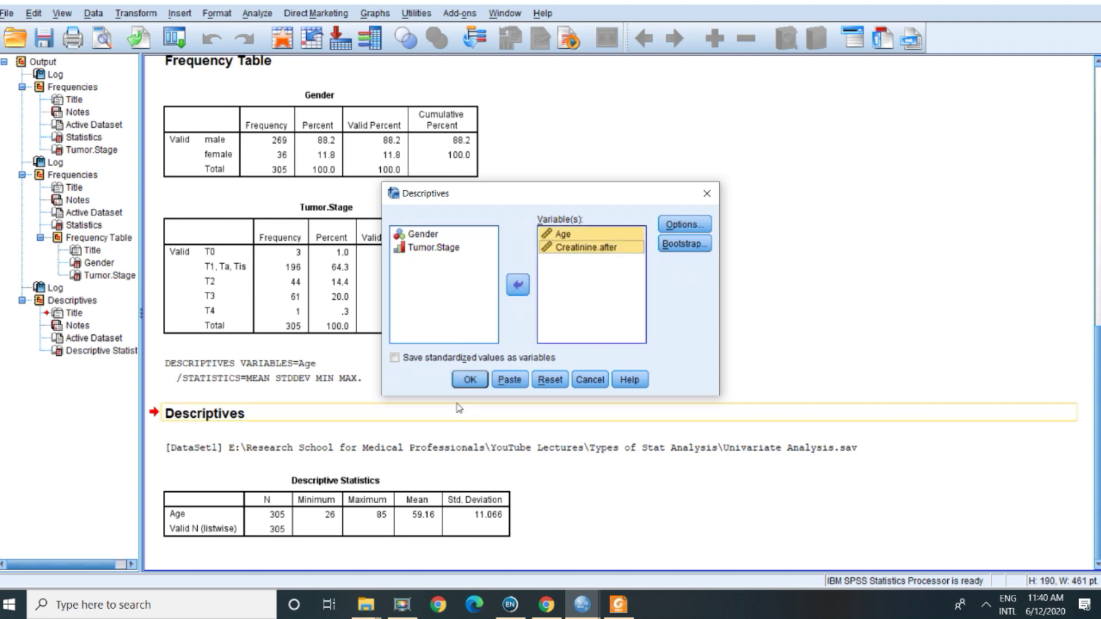
{"action": "left_click", "coordinate": [470, 379]}
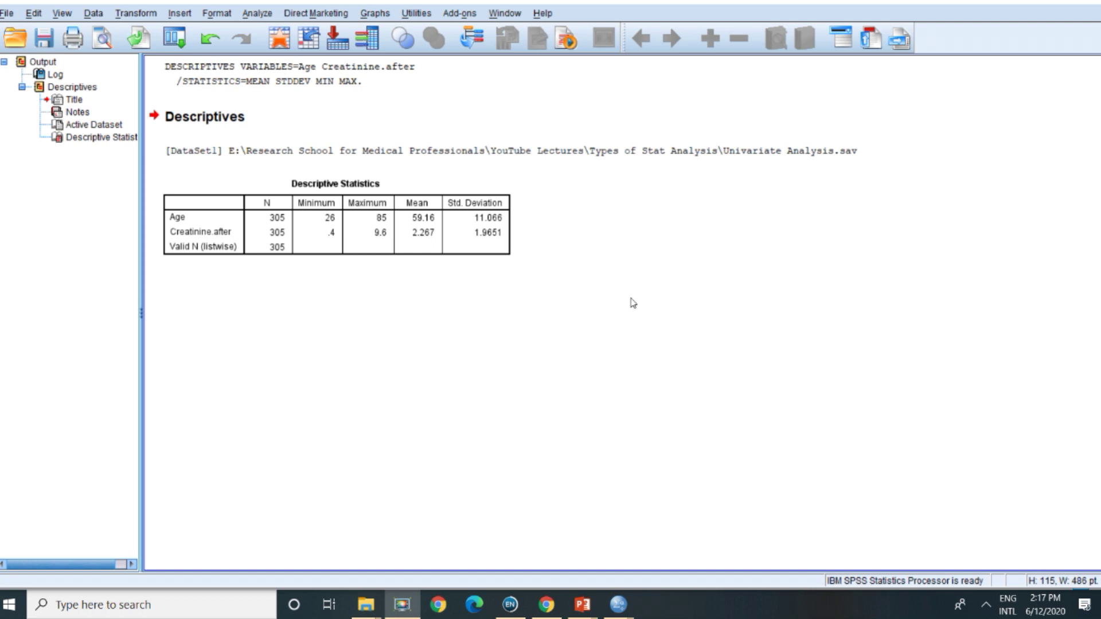
{"action": "left_click", "coordinate": [472, 234]}
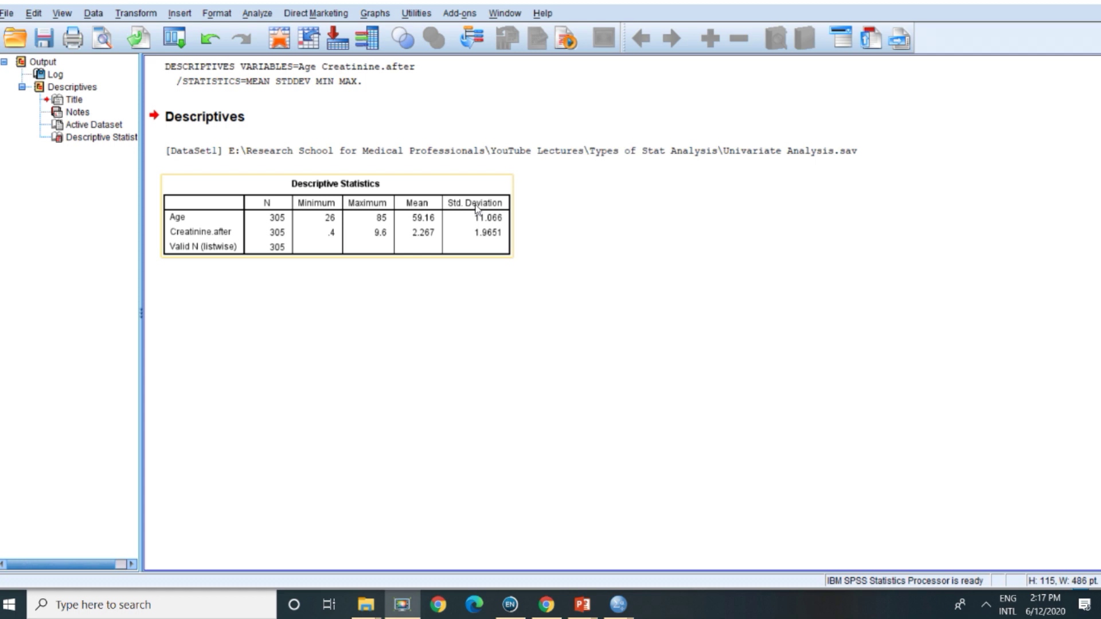
{"action": "left_click", "coordinate": [583, 166]}
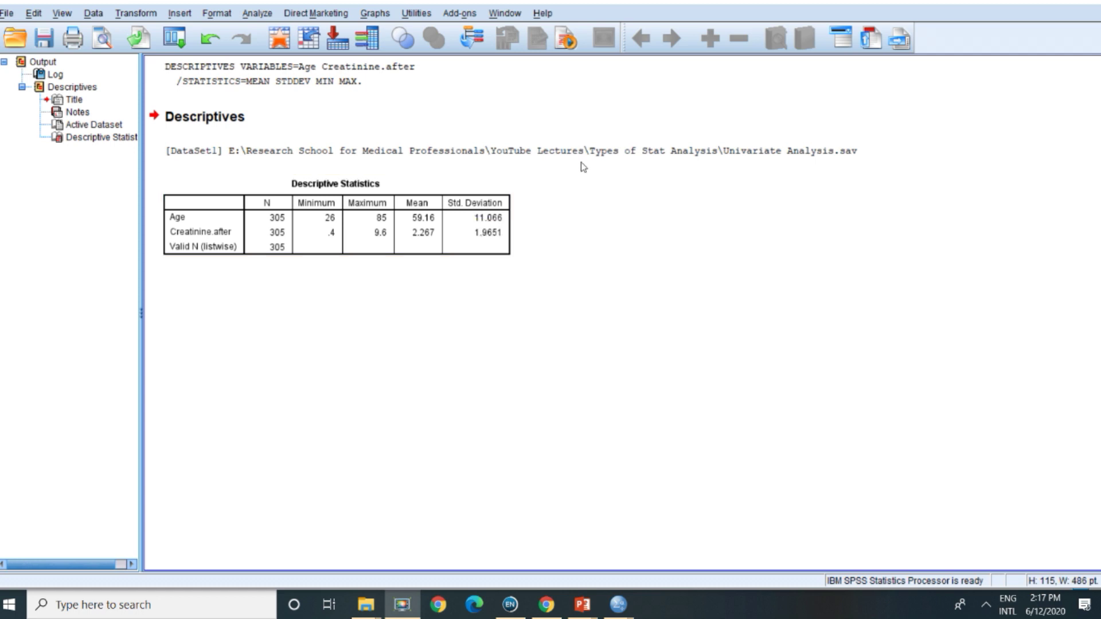
{"action": "left_click", "coordinate": [504, 206]}
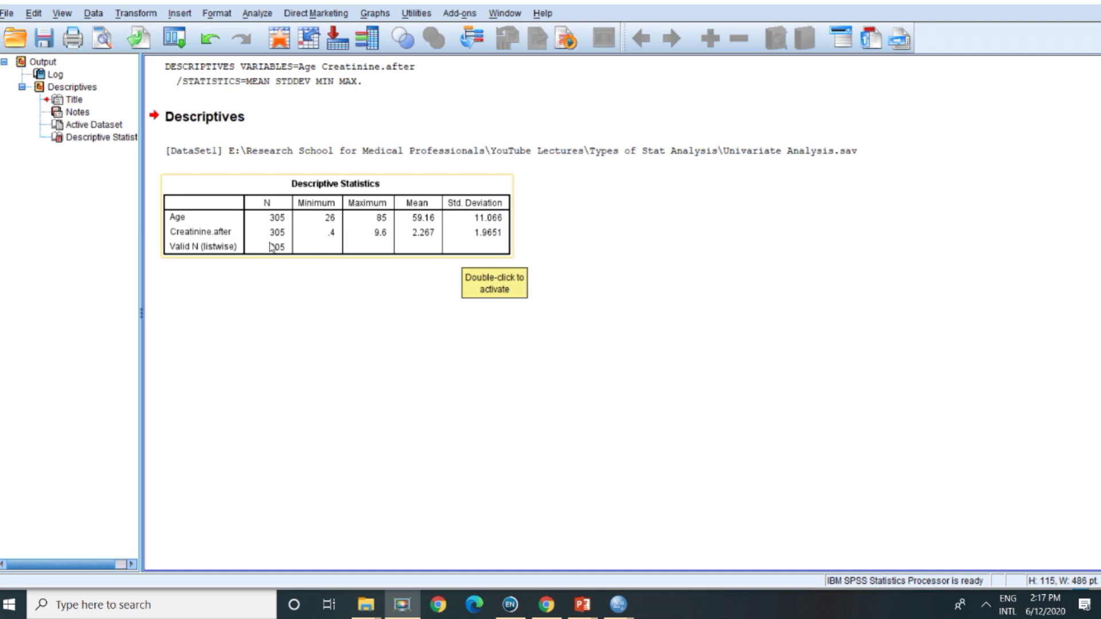
Run Explore with Age and Creatinine.after as the dependent variables.
{"action": "left_click", "coordinate": [256, 16]}
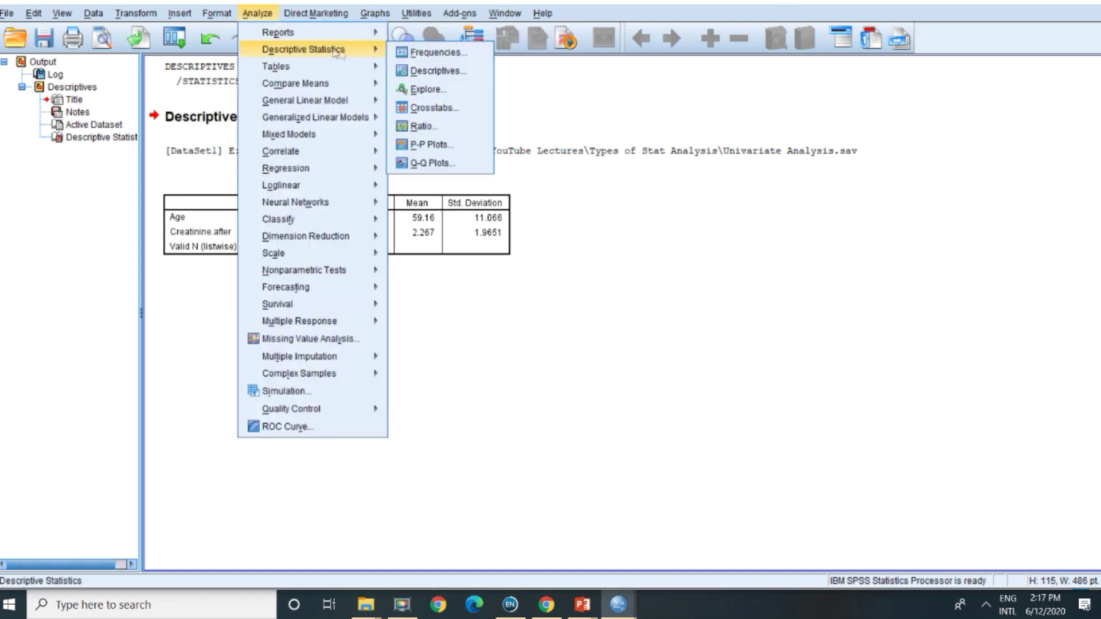
{"action": "mouse_move", "coordinate": [321, 66]}
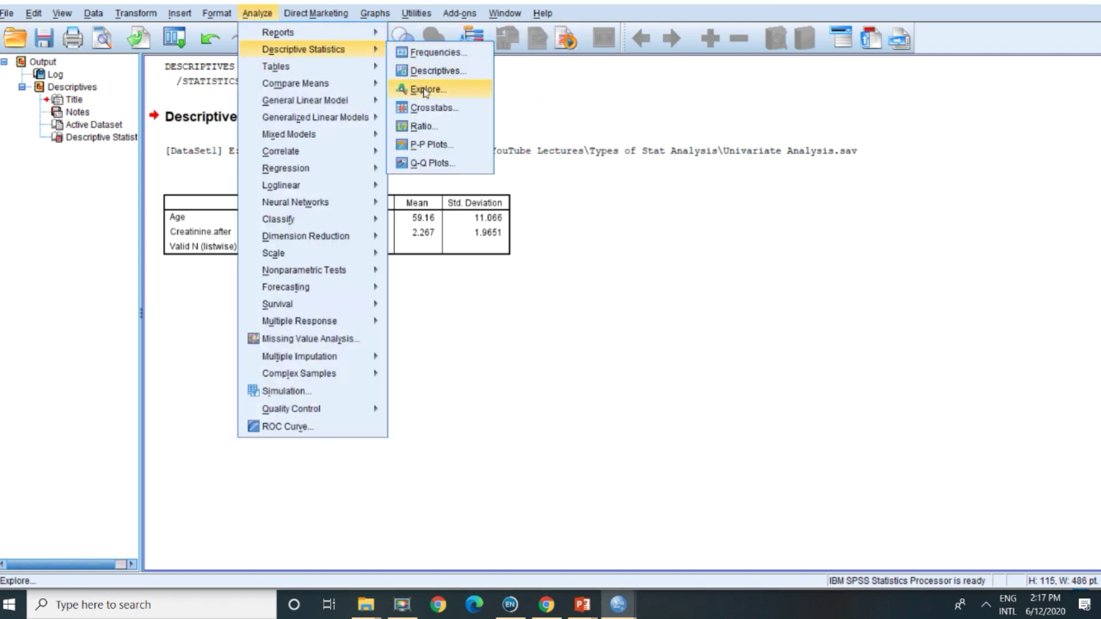
{"action": "left_click", "coordinate": [425, 87]}
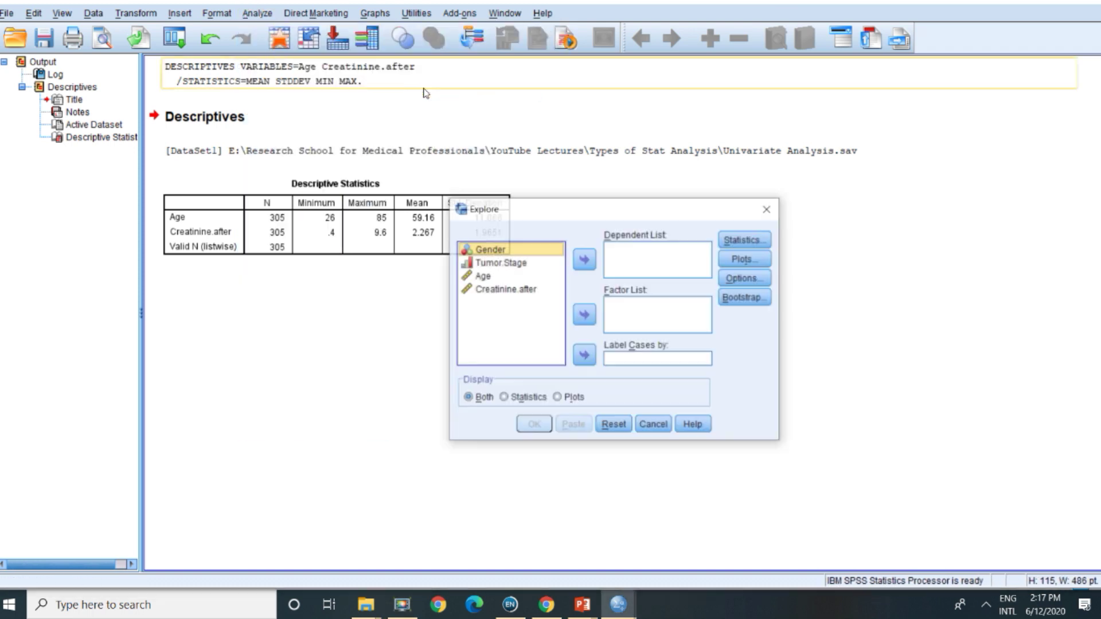
{"action": "left_click", "coordinate": [490, 277]}
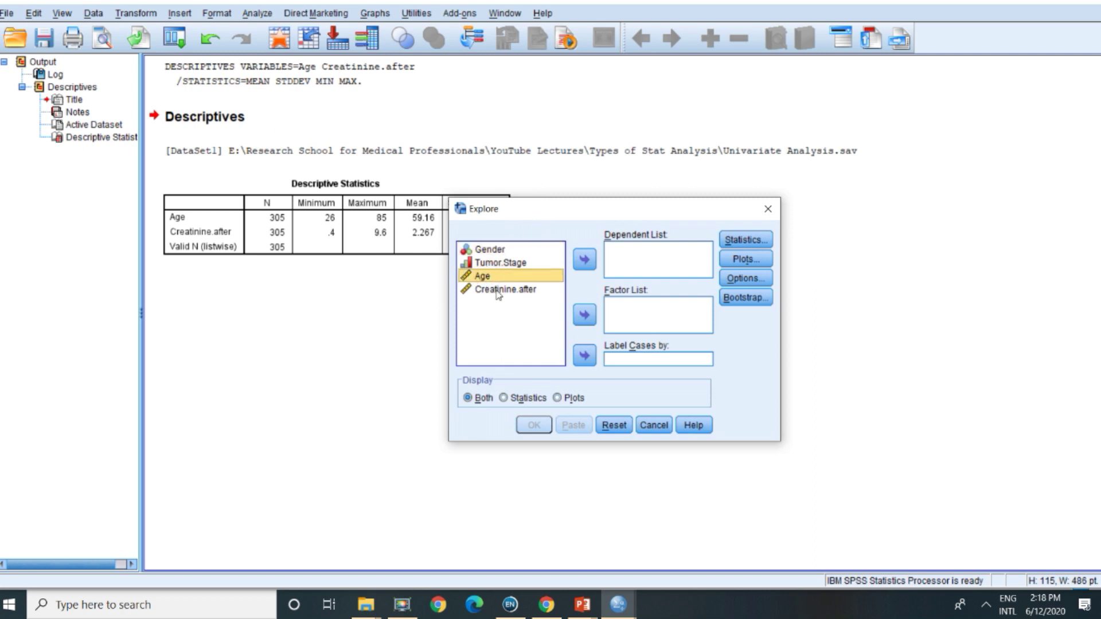
{"action": "left_click", "coordinate": [497, 290], "text": "shift"}
{"action": "left_click", "coordinate": [583, 260]}
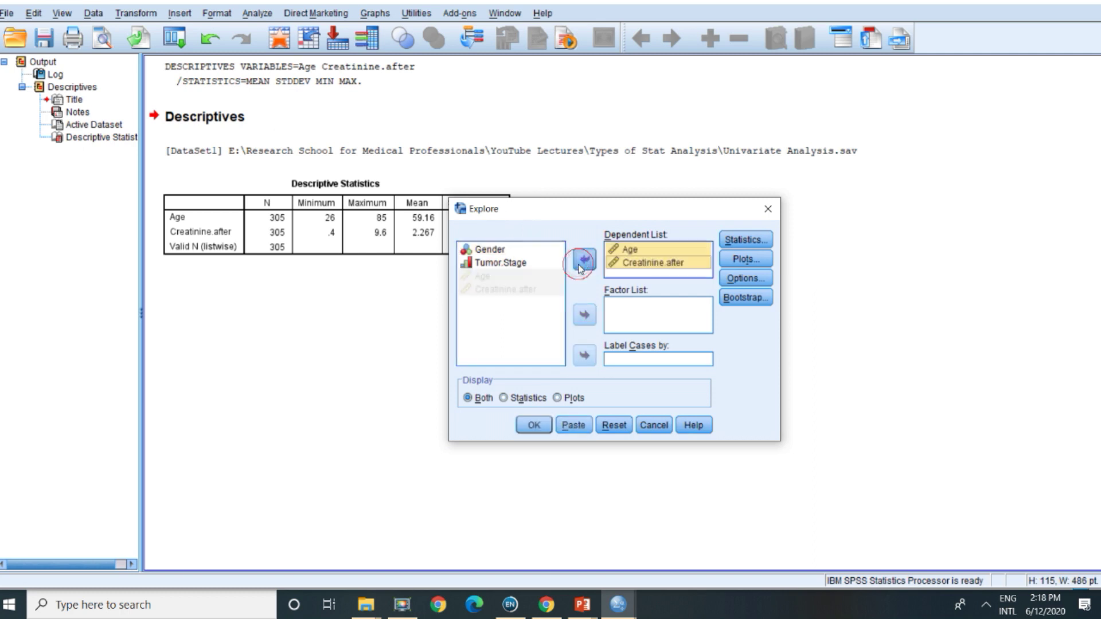
{"action": "left_click", "coordinate": [534, 425]}
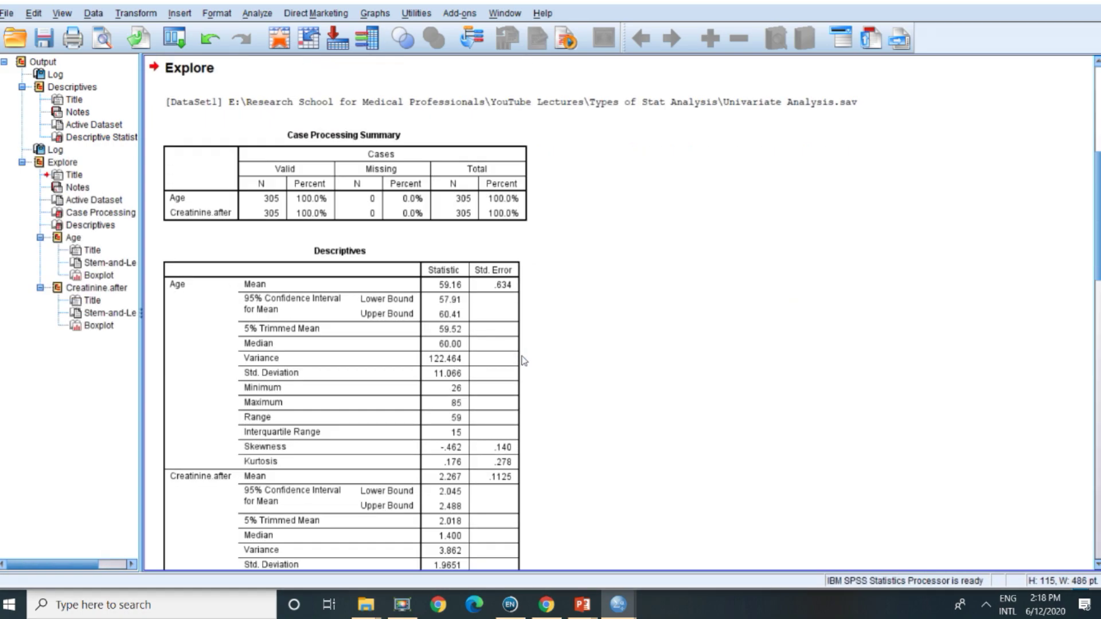
{"action": "scroll", "coordinate": [523, 360], "scroll_direction": "down", "scroll_amount": 15}
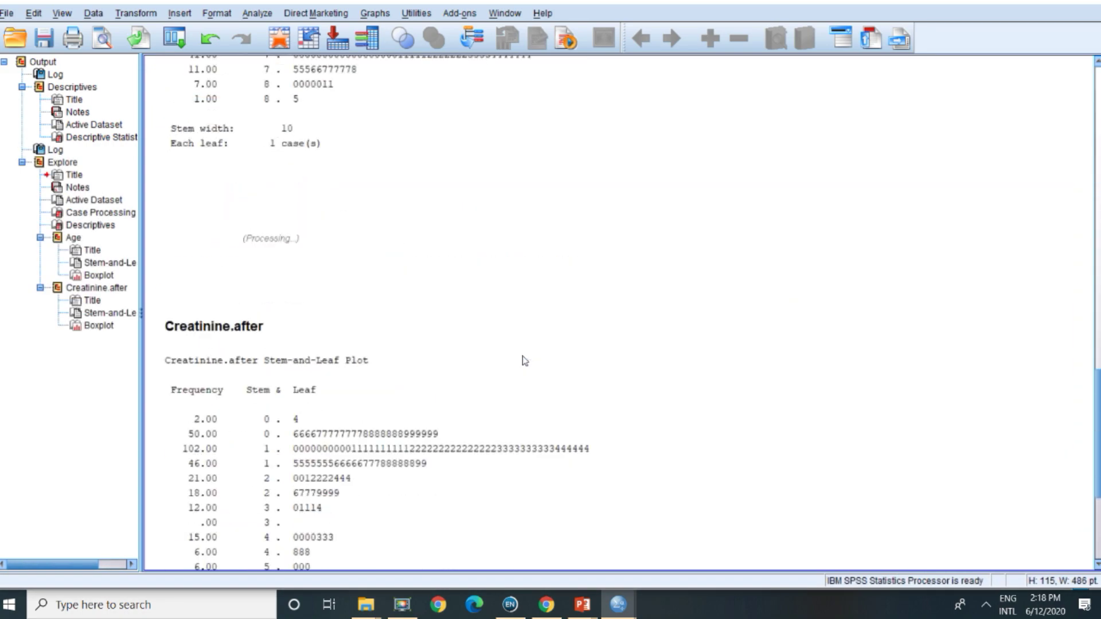
{"action": "scroll", "coordinate": [523, 361], "scroll_direction": "up", "scroll_amount": 15}
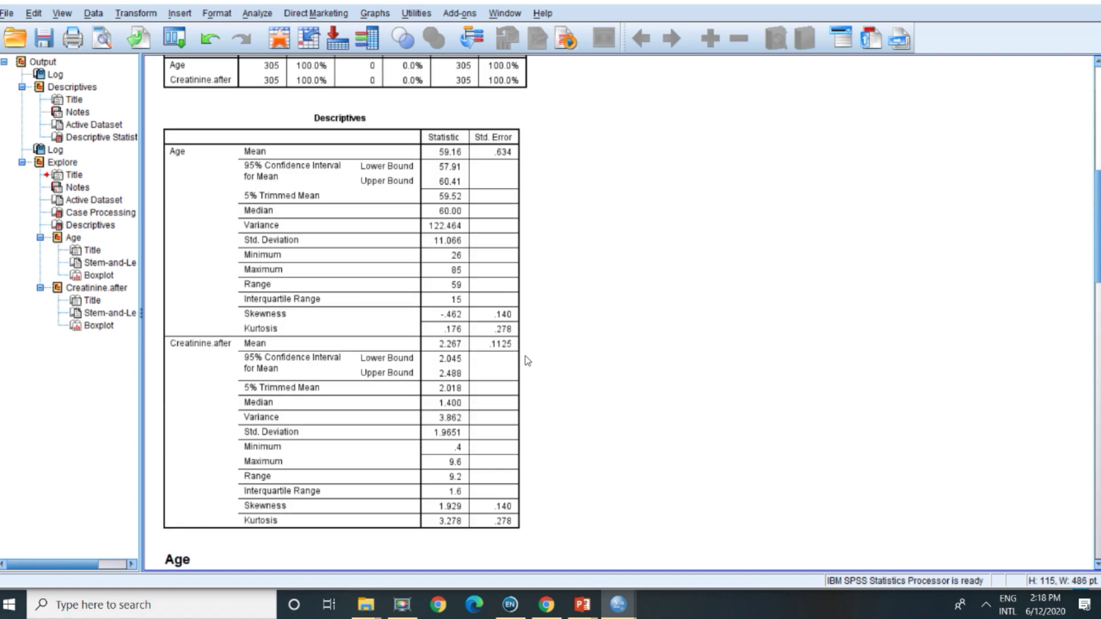
{"action": "scroll", "coordinate": [528, 360], "scroll_direction": "up", "scroll_amount": 5}
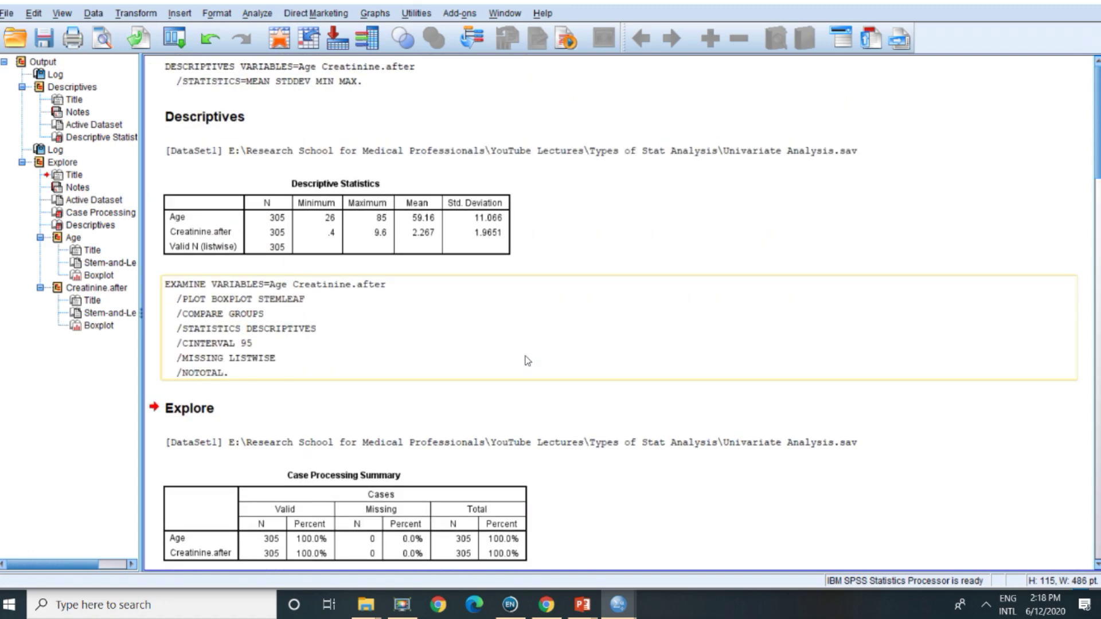
{"action": "scroll", "coordinate": [519, 361], "scroll_direction": "down", "scroll_amount": 10}
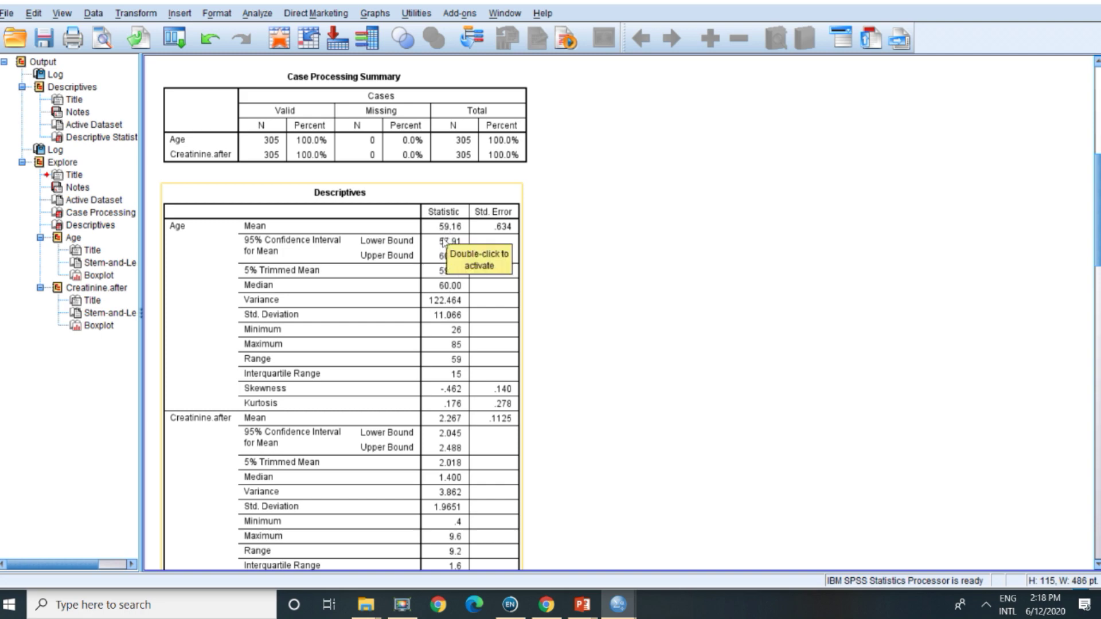
{"action": "scroll", "coordinate": [444, 284], "scroll_direction": "down", "scroll_amount": 3}
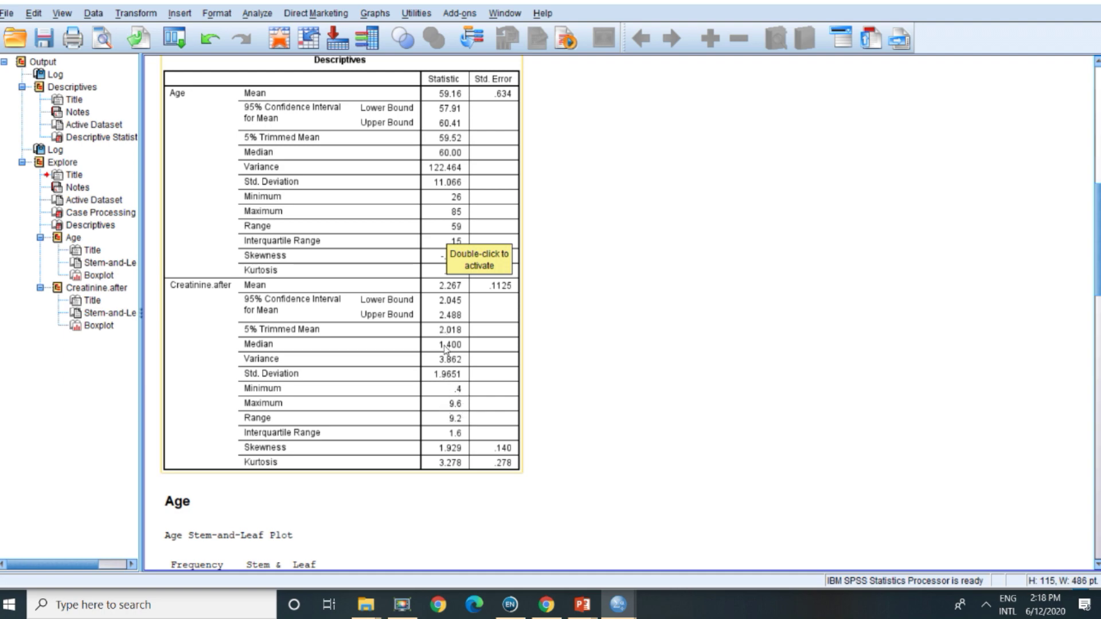
{"action": "scroll", "coordinate": [568, 410], "scroll_direction": "down", "scroll_amount": 10}
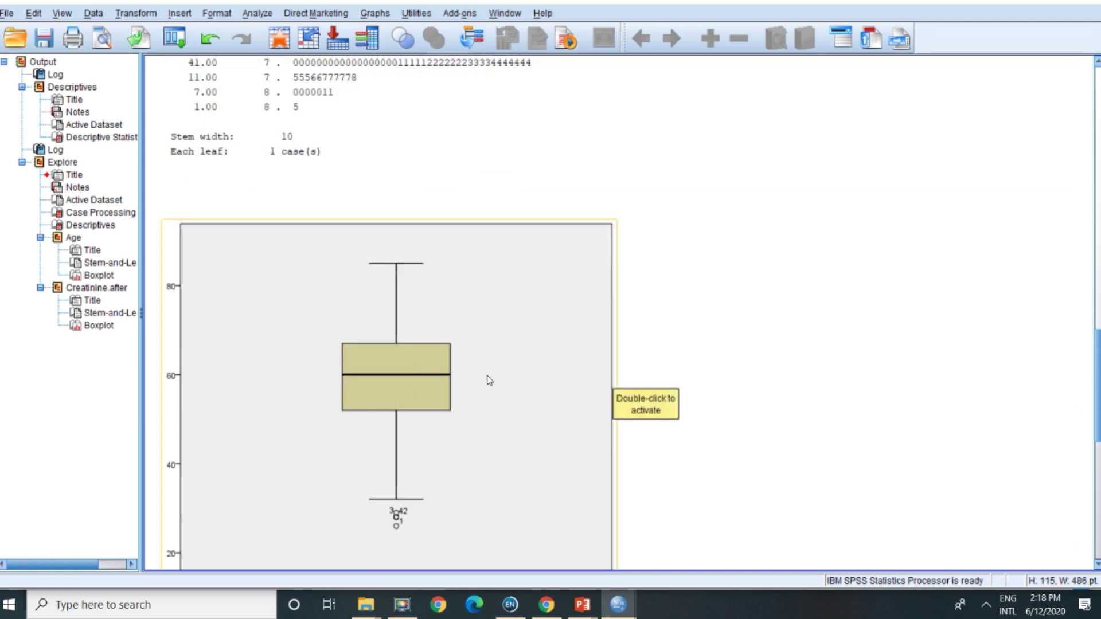
Scroll down the Explore output to the Creatinine.after boxplot and its outliers, then back up.
{"action": "scroll", "coordinate": [487, 381], "scroll_direction": "down", "scroll_amount": 15}
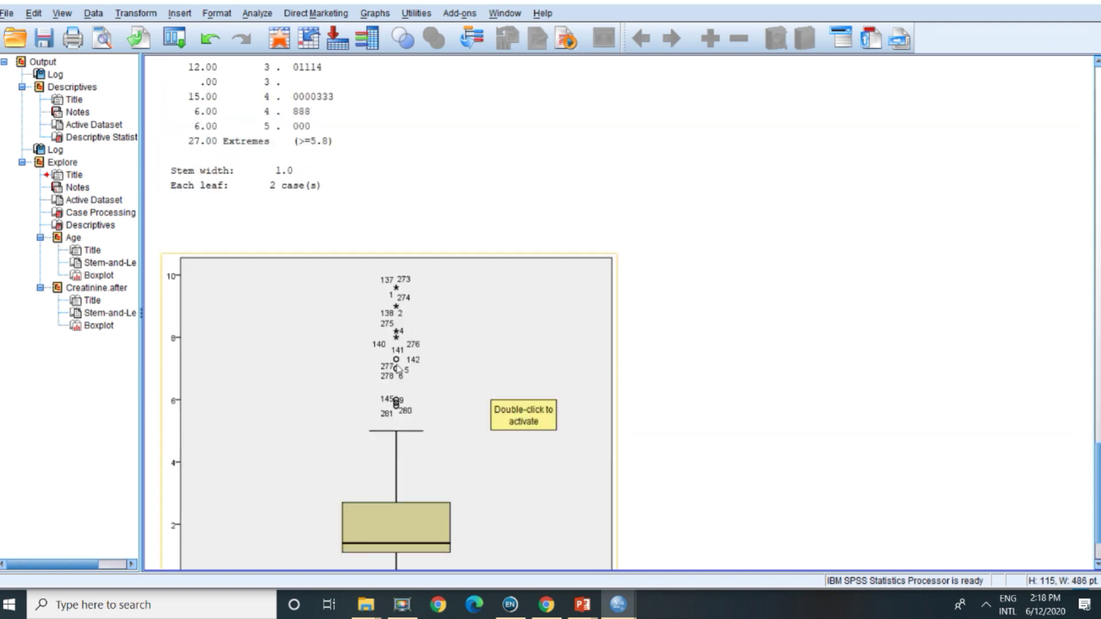
{"action": "scroll", "coordinate": [397, 369], "scroll_direction": "down", "scroll_amount": 2}
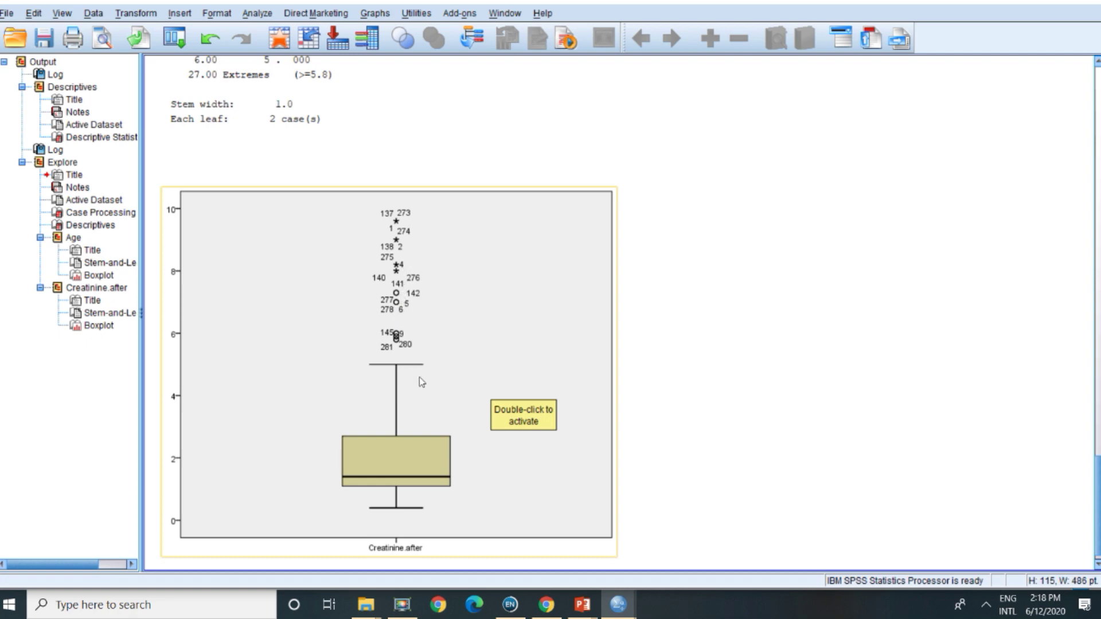
{"action": "scroll", "coordinate": [421, 381], "scroll_direction": "up", "scroll_amount": 20}
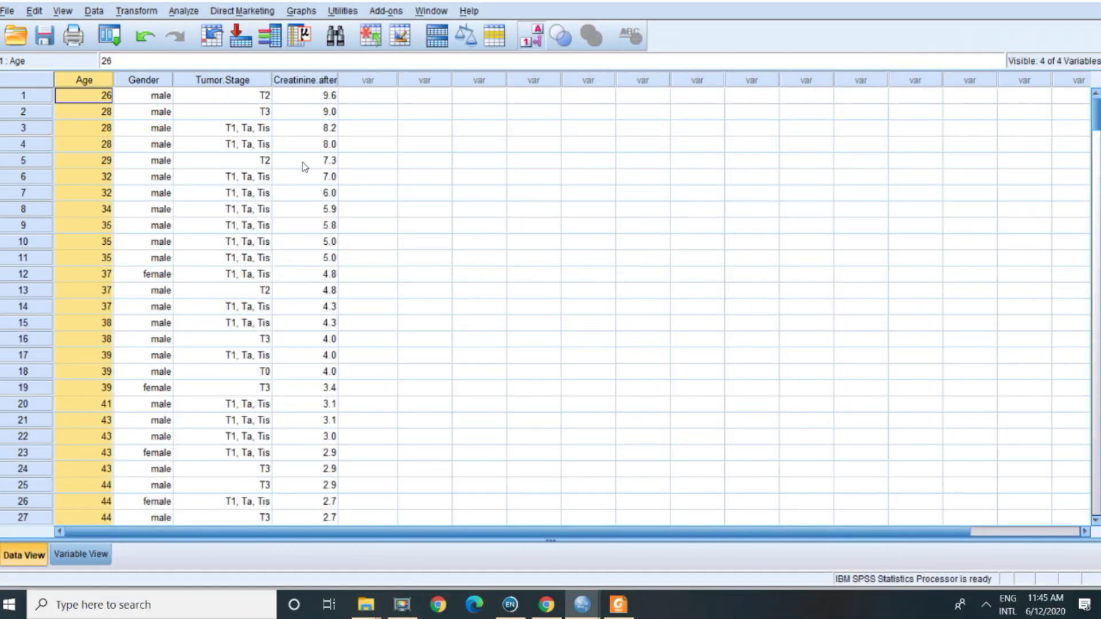
Select the Gender, Tumor.Stage, Age and Creatinine.after columns, then bring up the Descriptive Statistics menu.
{"action": "left_click", "coordinate": [154, 79]}
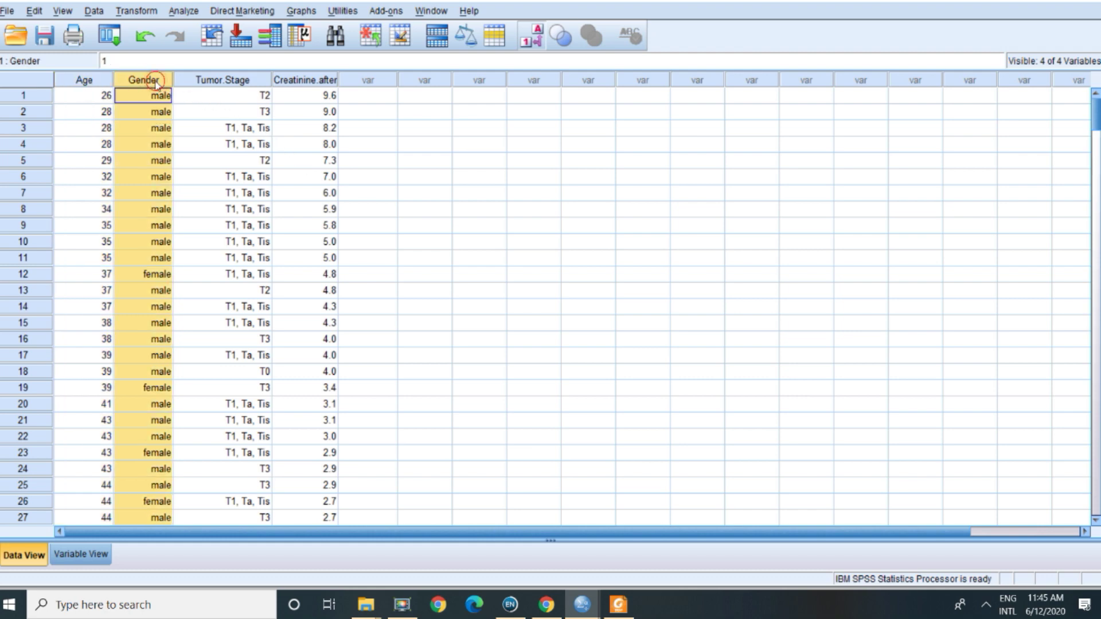
{"action": "left_click", "coordinate": [209, 84]}
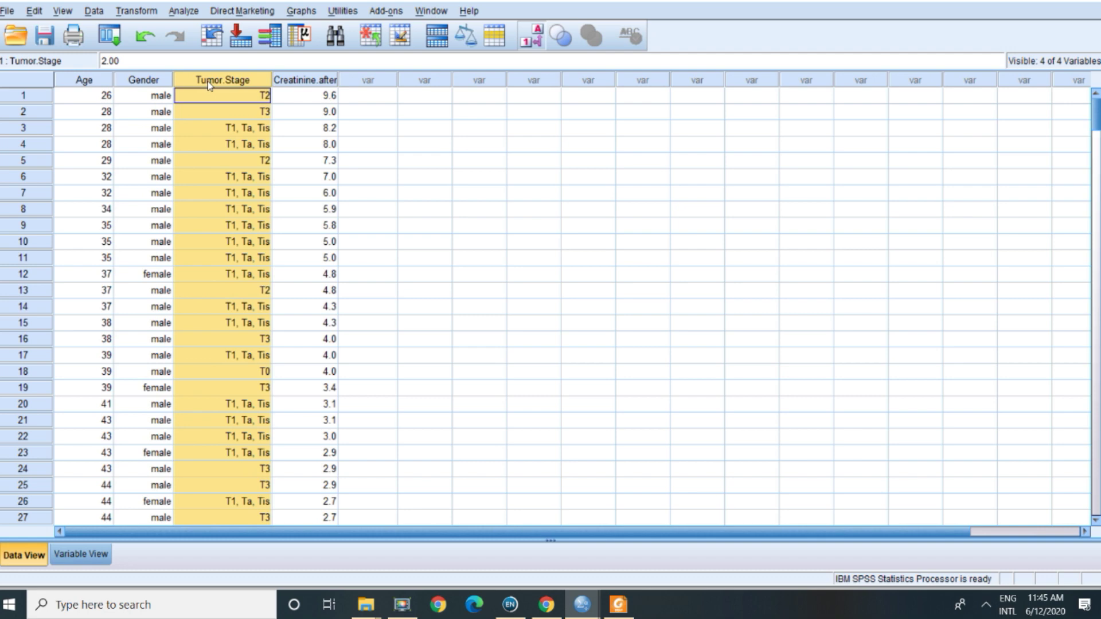
{"action": "left_click", "coordinate": [82, 82]}
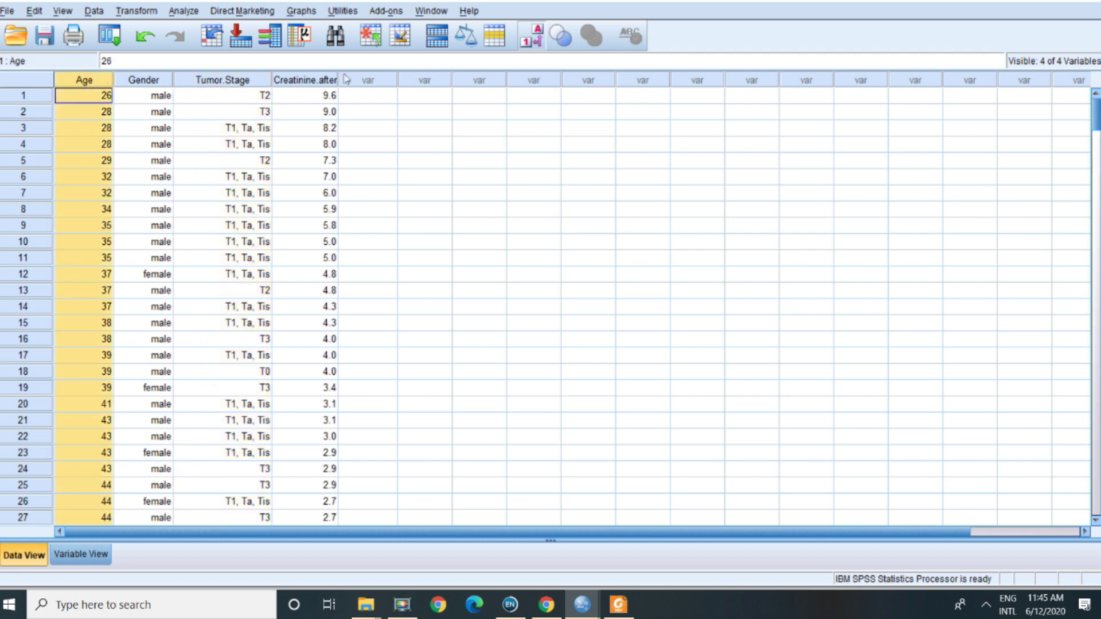
{"action": "left_click", "coordinate": [315, 83]}
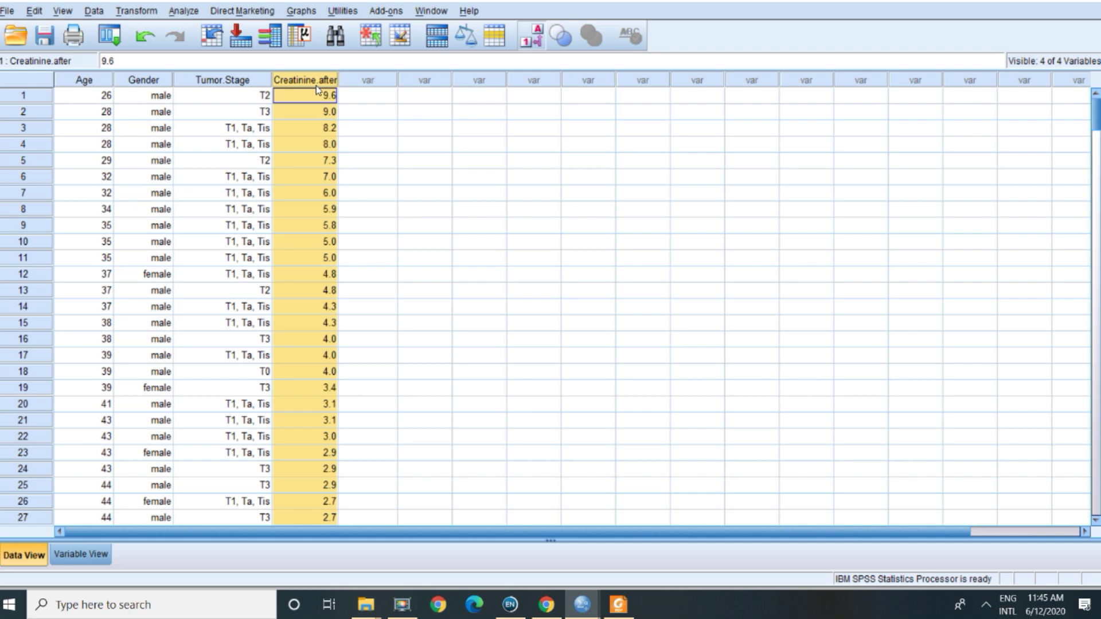
{"action": "left_click", "coordinate": [183, 10]}
{"action": "mouse_move", "coordinate": [300, 52]}
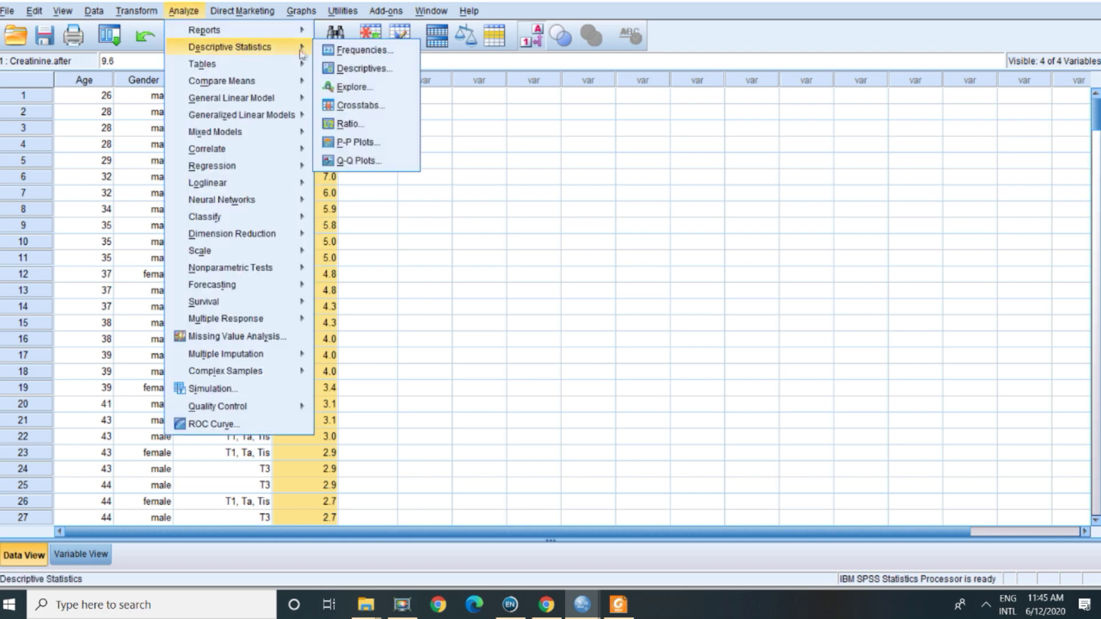